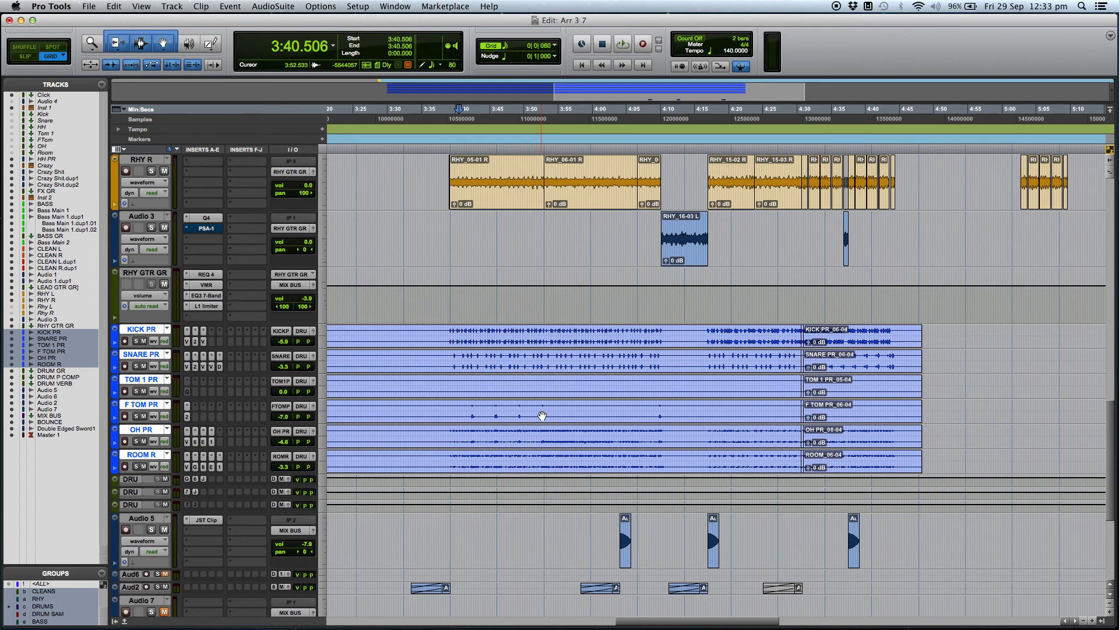
# Step: Bypass the EQ3 1-Band and L1 limiter on Bass Main 1 and mute the duplicate bass track
pyautogui.scroll(10, 567, 426)
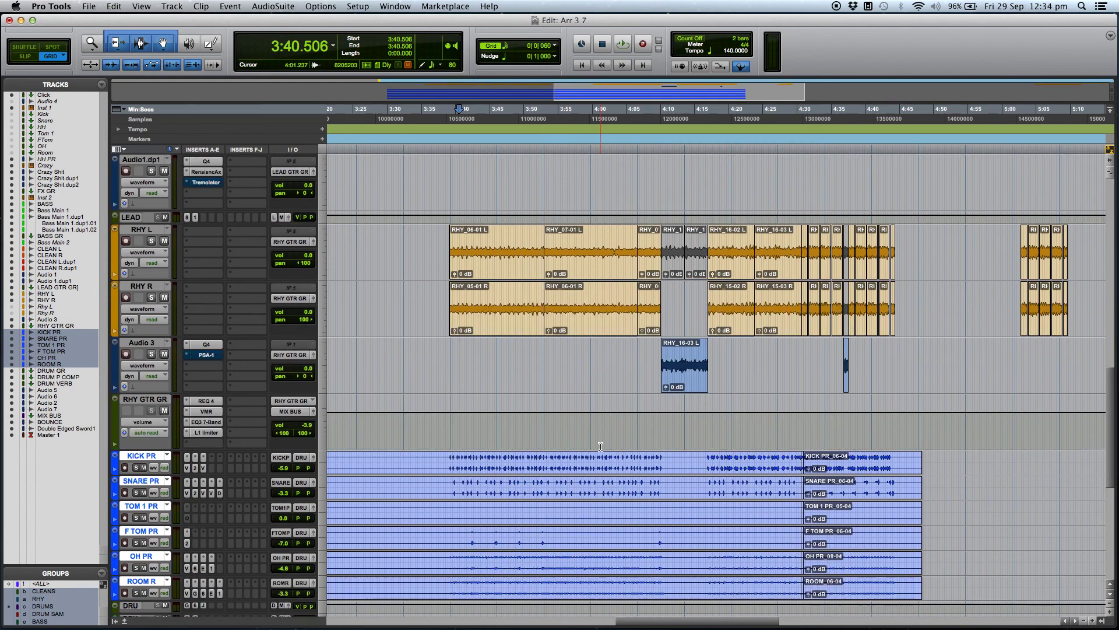
pyautogui.scroll(5, 599, 451)
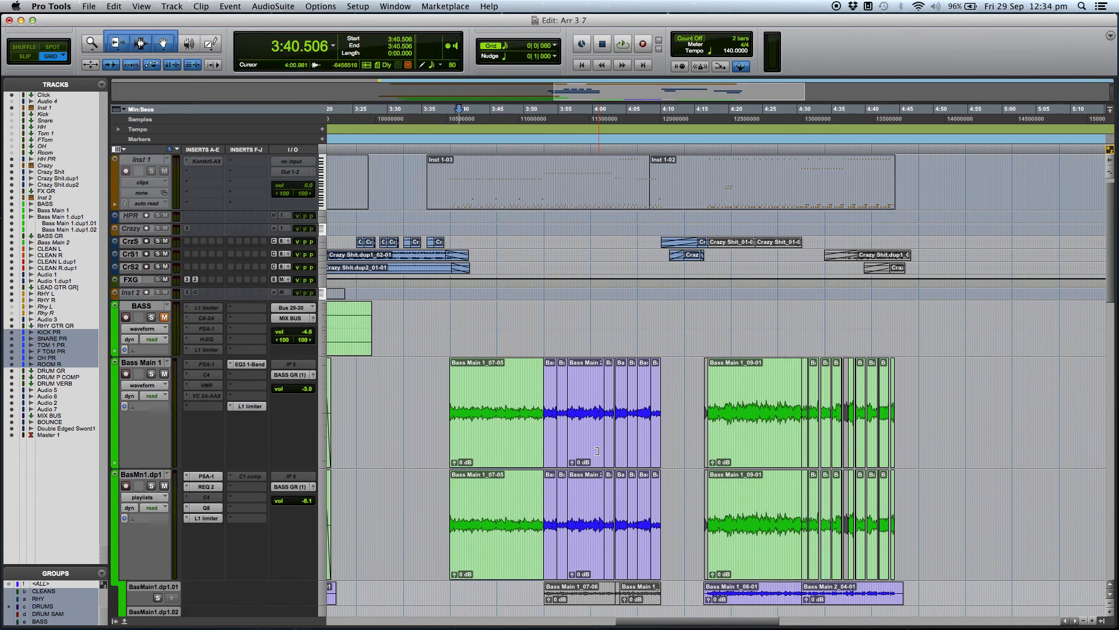
pyautogui.click(447, 370)
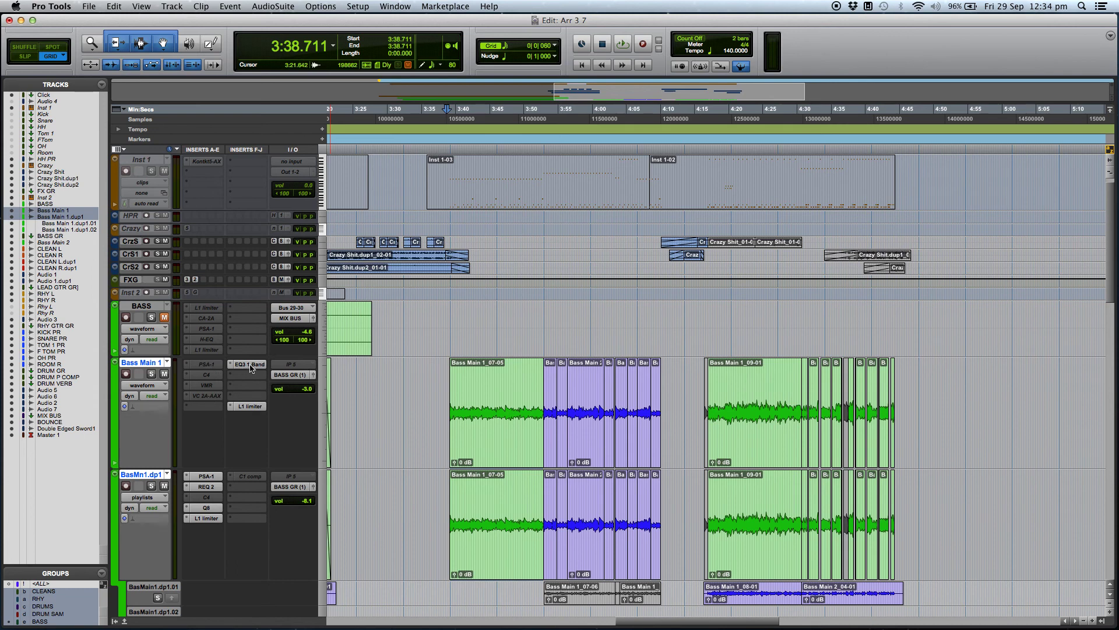
pyautogui.click(256, 407)
pyautogui.click(165, 486)
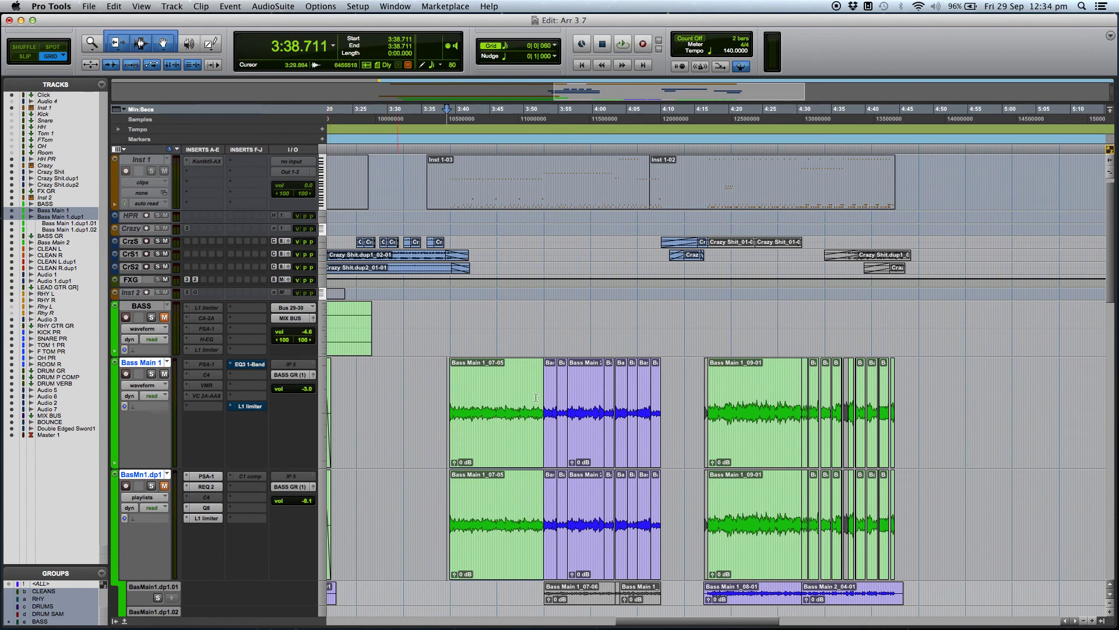
# Step: Solo Bass Main 1 and play its unprocessed sound from about 3:42.5, and again from about 4:18.2
pyautogui.click(474, 391)
pyautogui.press('space')
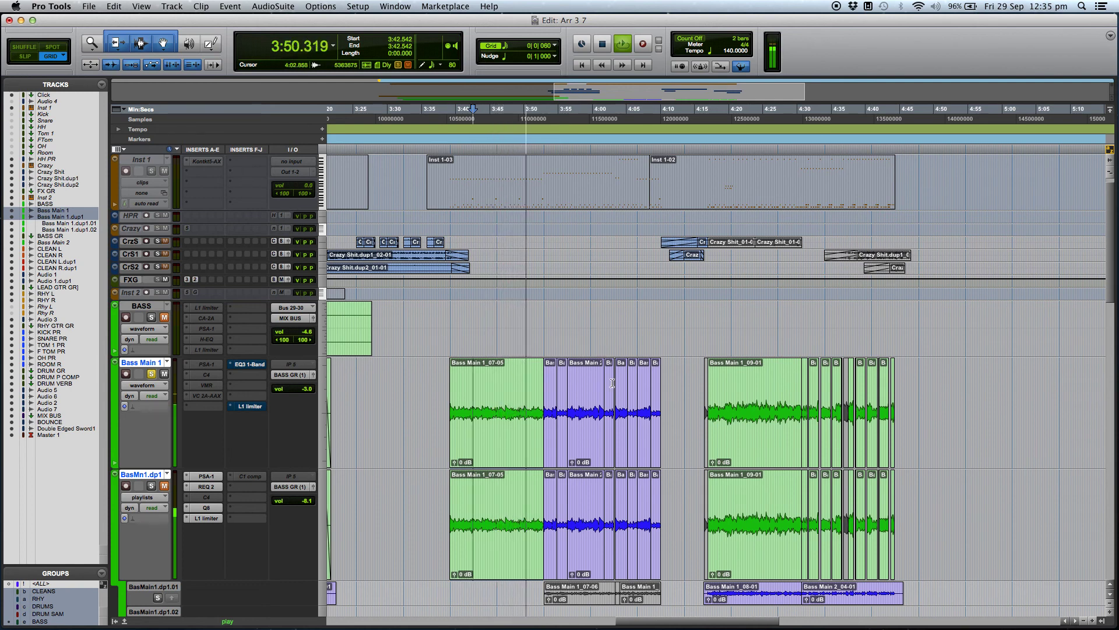
pyautogui.press('space')
pyautogui.click(716, 386)
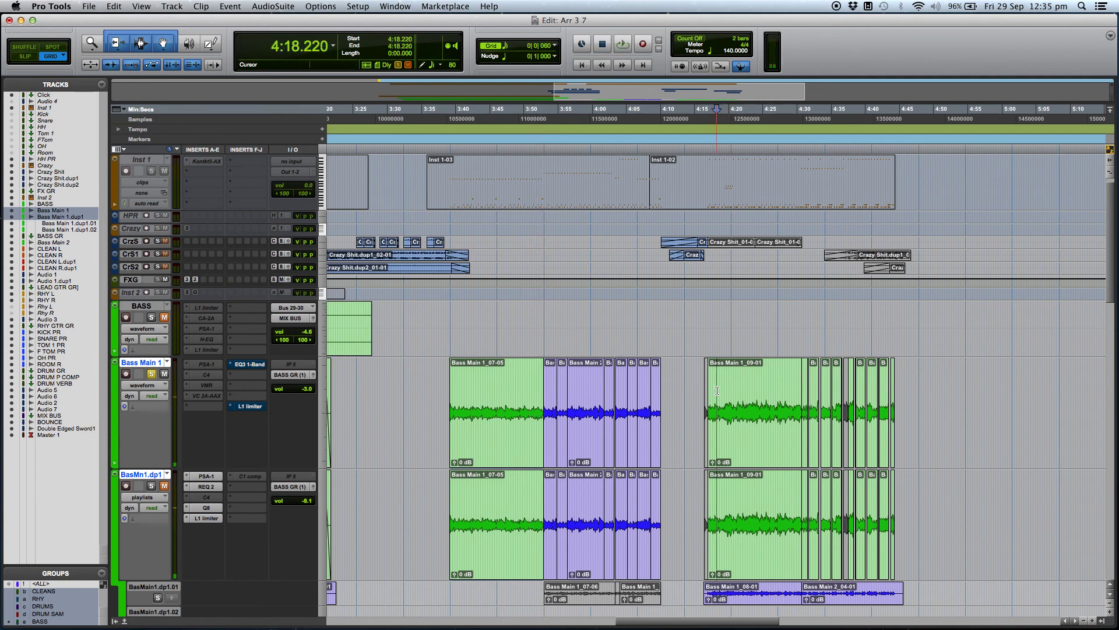
pyautogui.press('space')
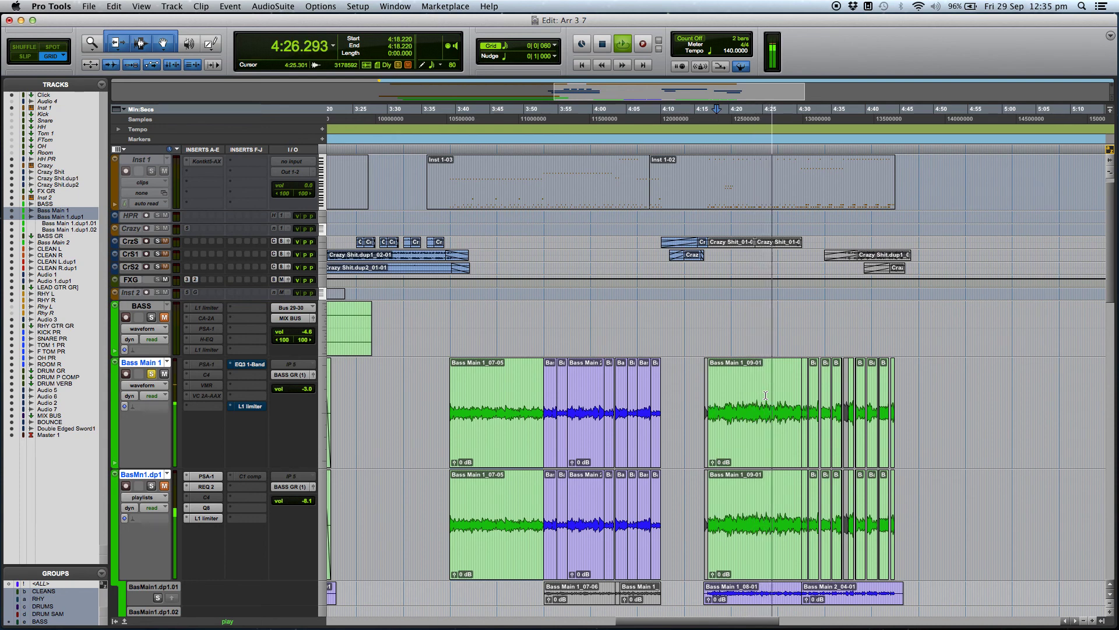
pyautogui.press('space')
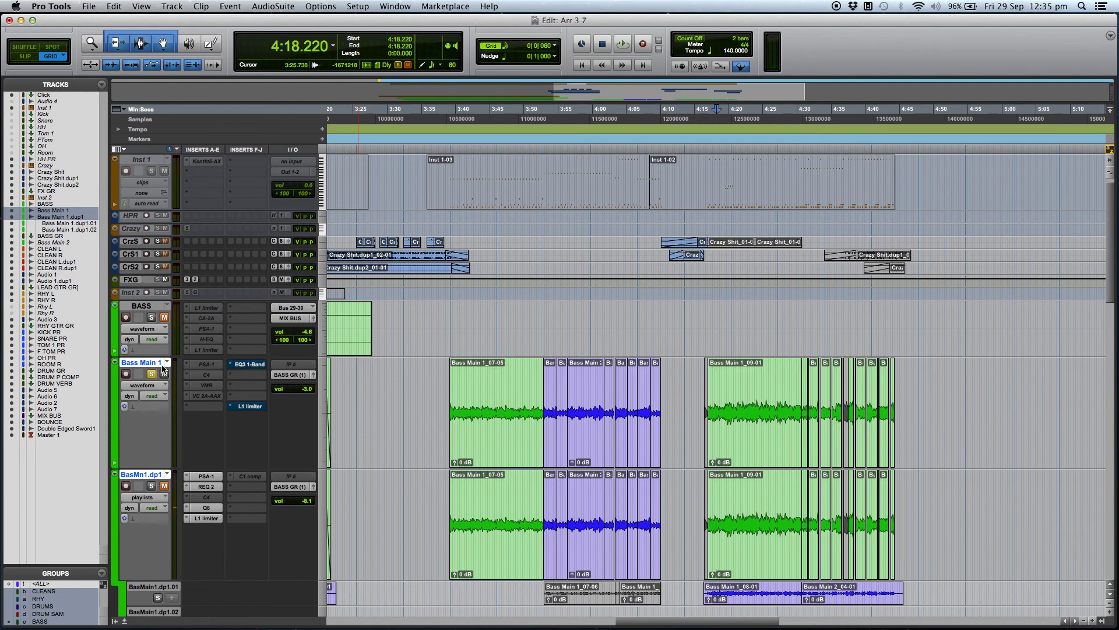
# Step: Re-enable the EQ3 1-Band on Bass Main 1 and audition its low-pass filter from the current position
pyautogui.click(254, 368)
pyautogui.moveTo(522, 204); pyautogui.dragTo(535, 200)
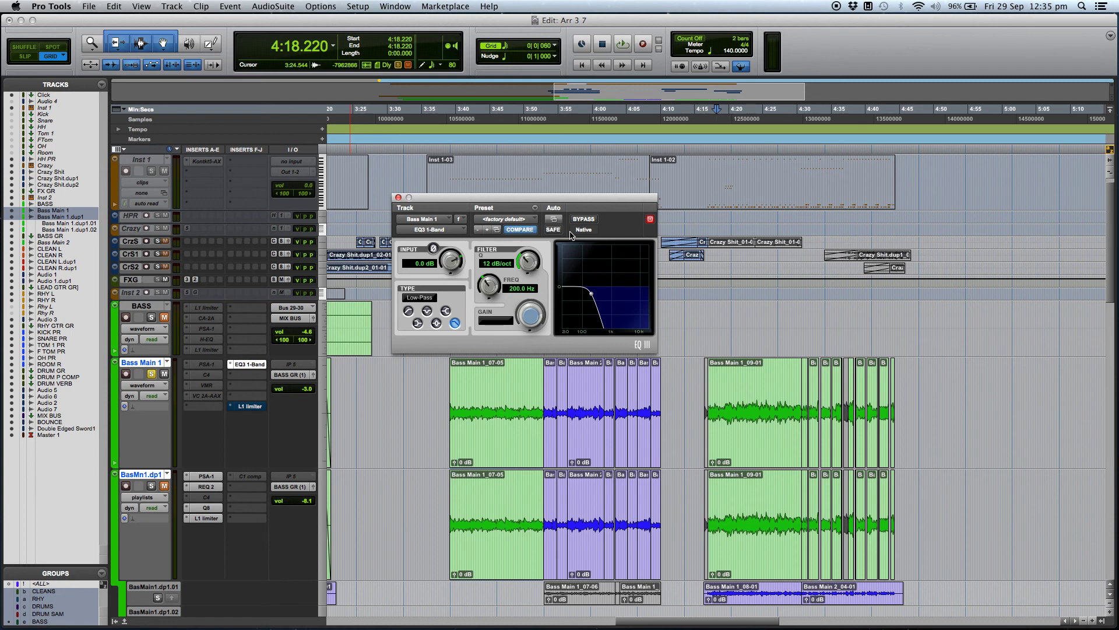
pyautogui.moveTo(601, 197); pyautogui.dragTo(599, 203)
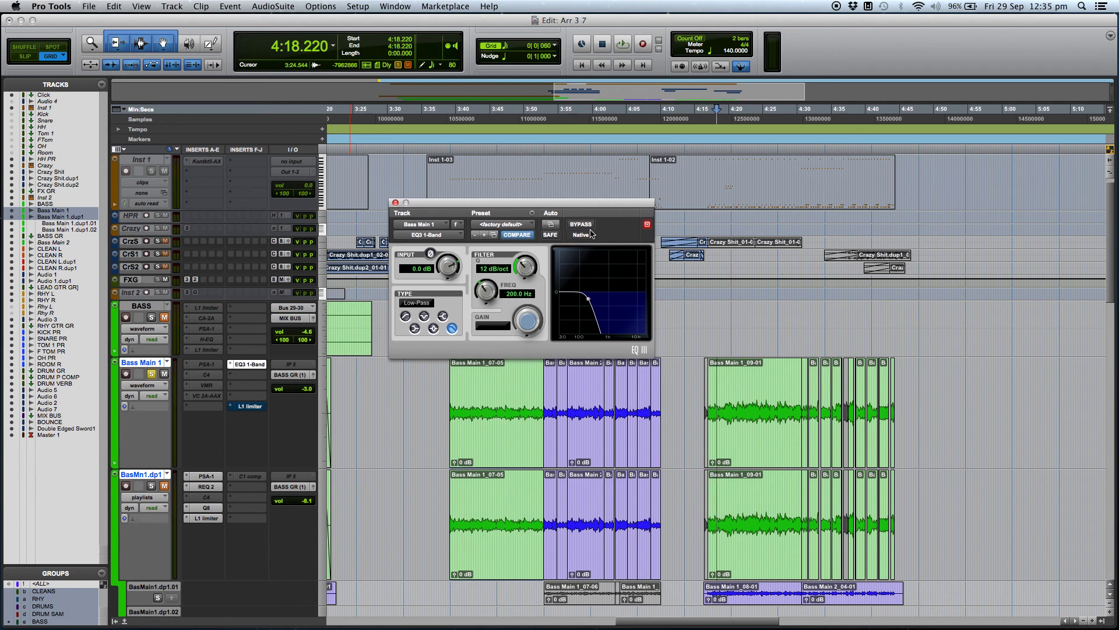
pyautogui.press('space')
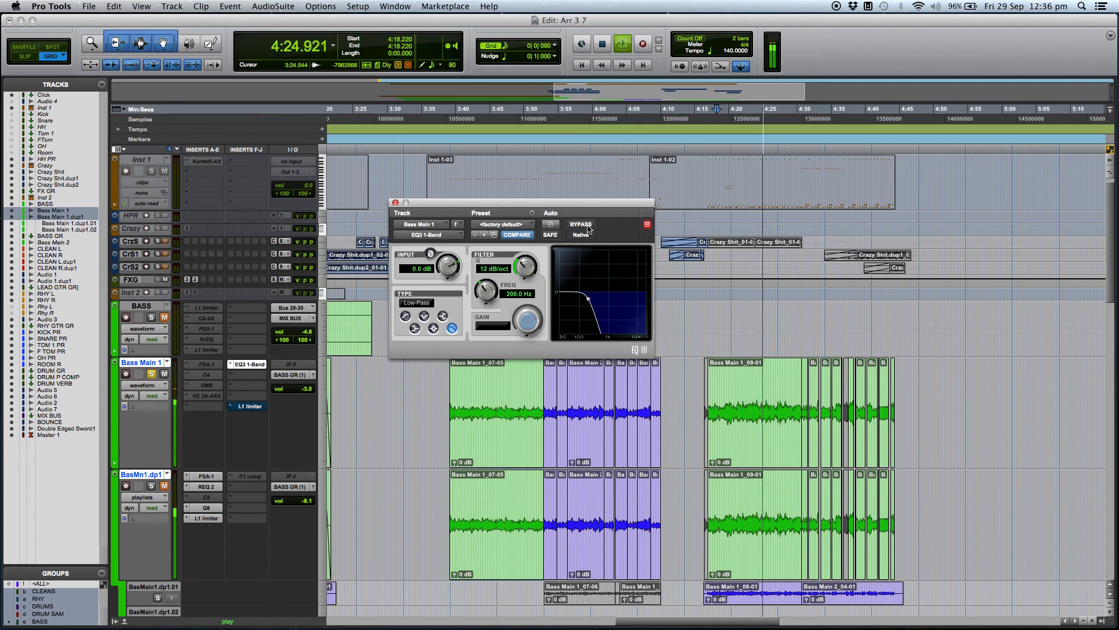
pyautogui.press('space')
pyautogui.click(395, 204)
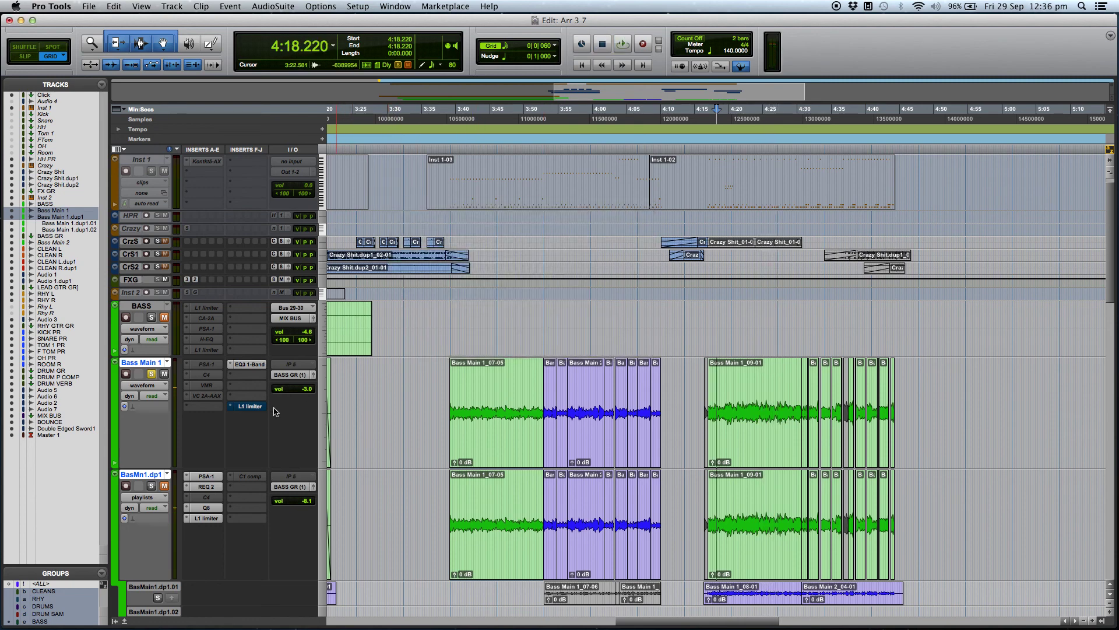
# Step: Re-enable the L1 limiter on Bass Main 1 and play the track to hear its compression
pyautogui.click(250, 406)
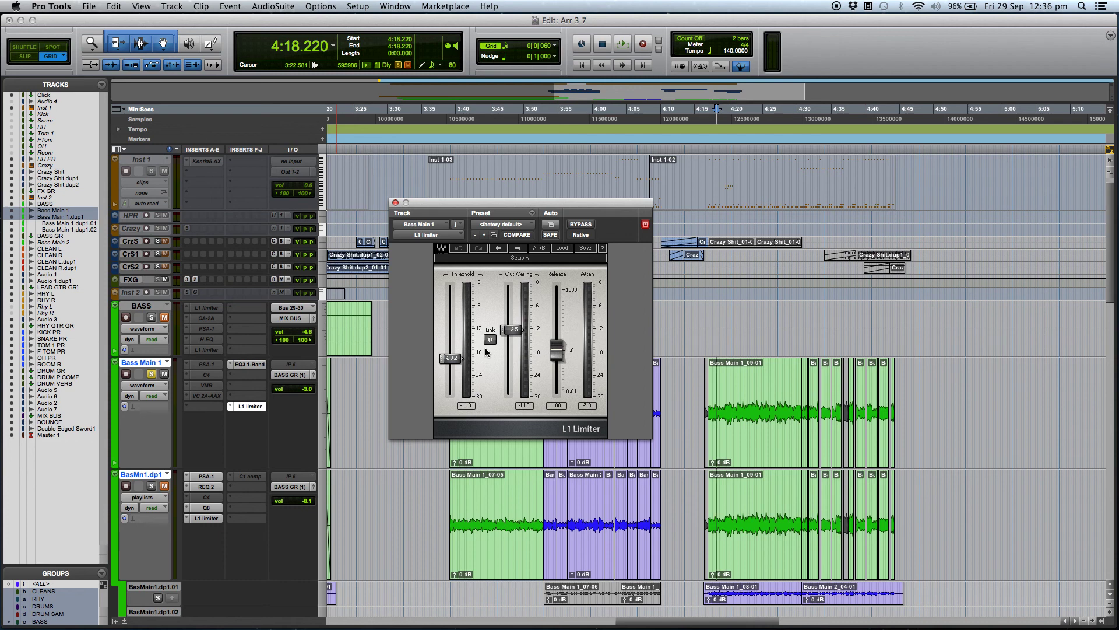
pyautogui.press('space')
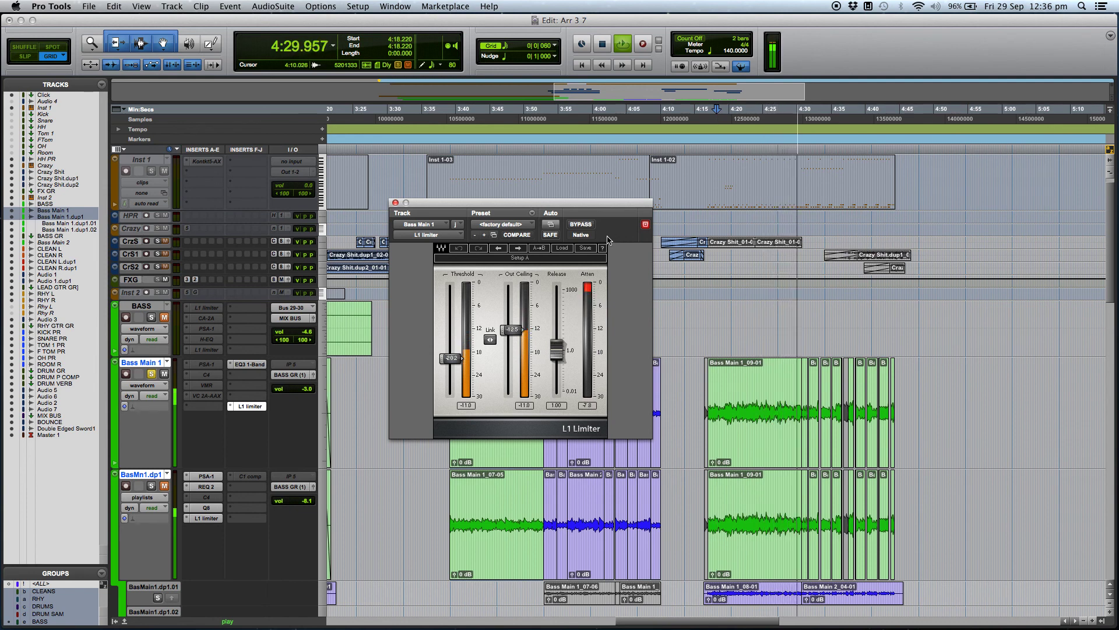
pyautogui.press('space')
pyautogui.click(395, 202)
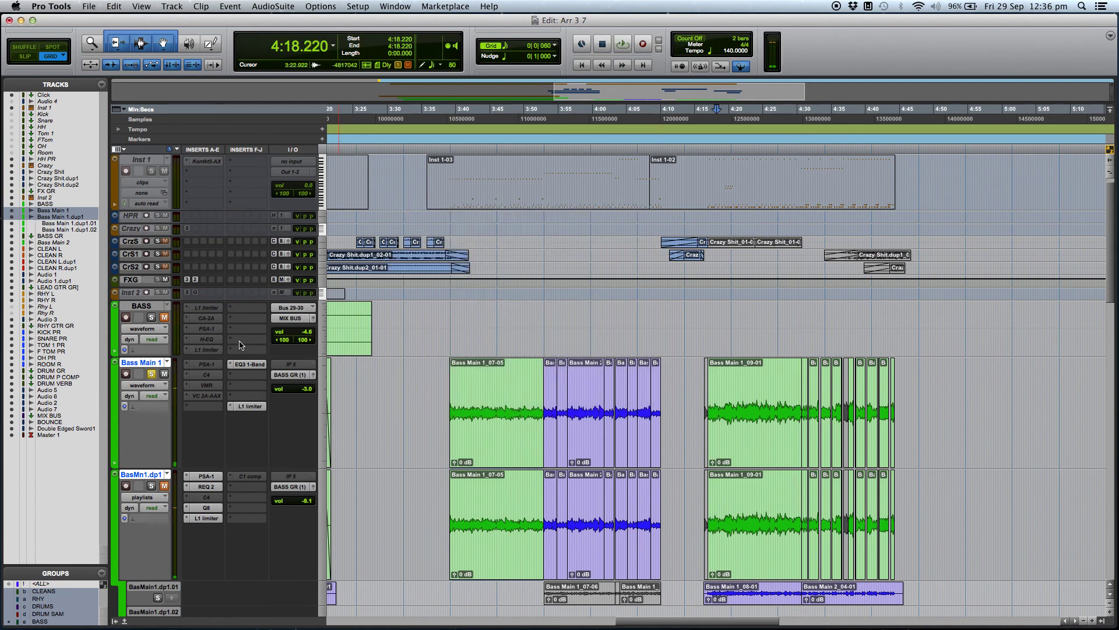
# Step: Switch the solo from Bass Main 1 to its unmuted duplicate and place the playback start at about 4:18.7
pyautogui.click(155, 375)
pyautogui.click(163, 488)
pyautogui.click(152, 488)
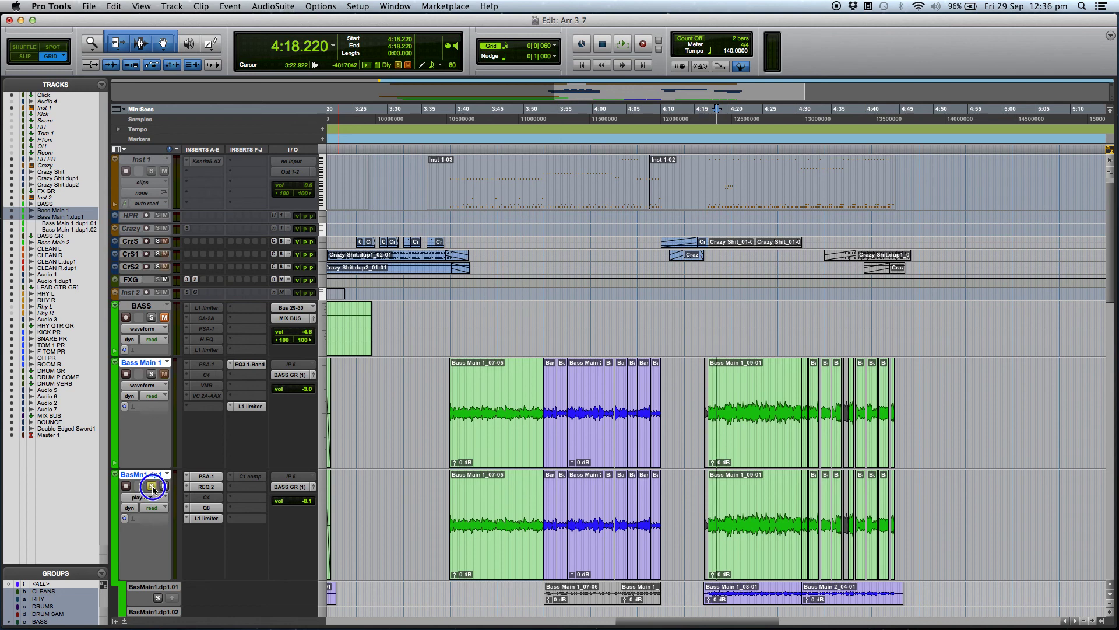
pyautogui.click(733, 495)
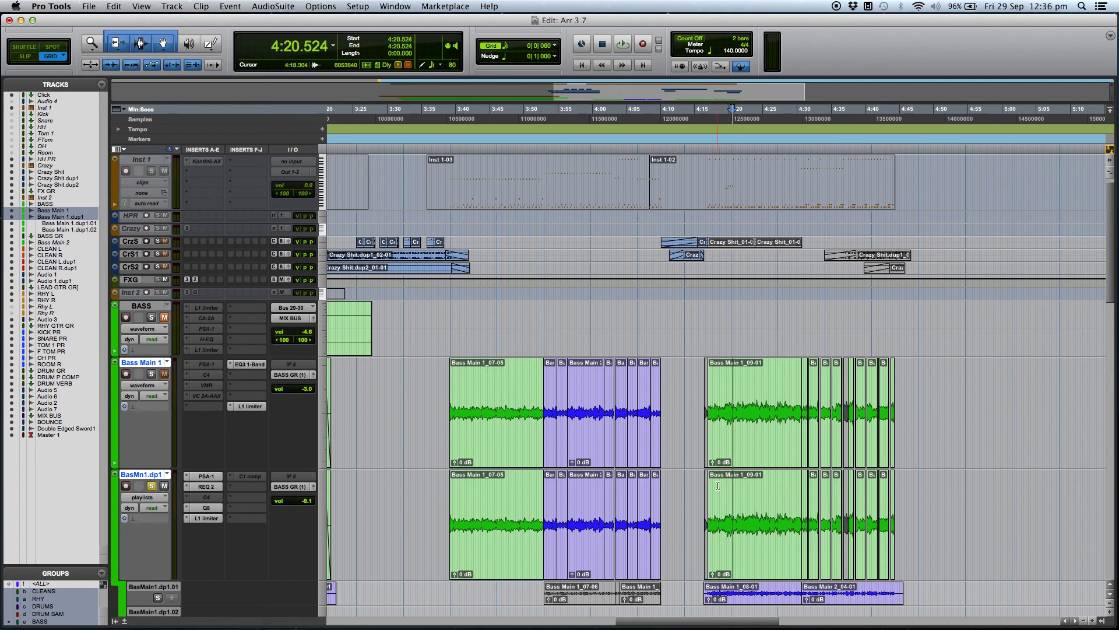
pyautogui.click(720, 486)
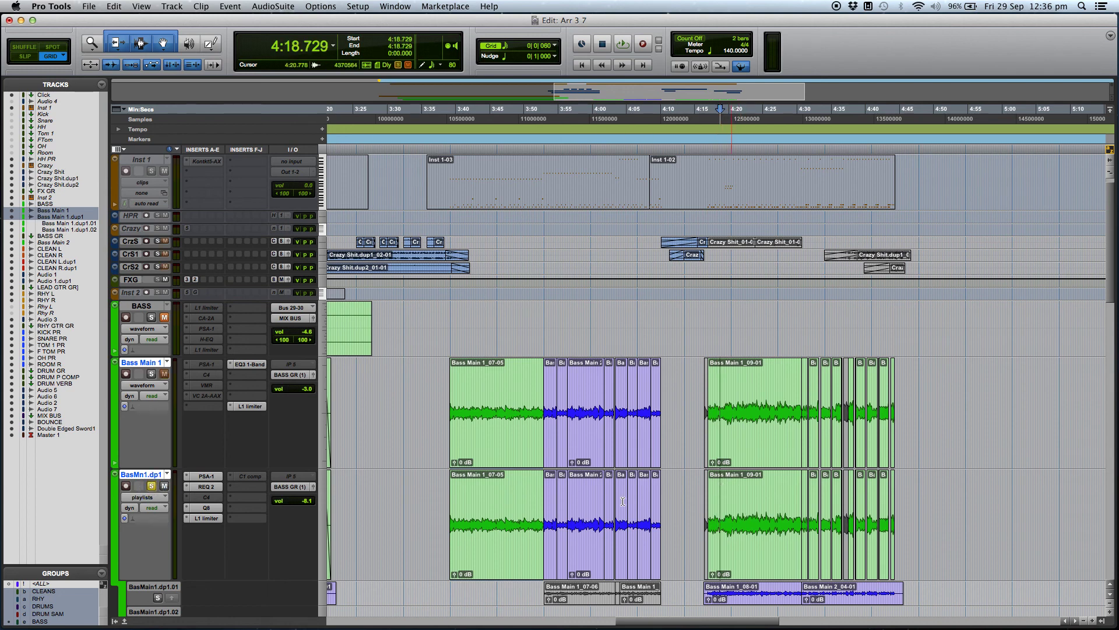
# Step: Open the SansAmp PSA-1 on the duplicate bass track and bypass its REQ 2, Q8 and L1 limiter inserts
pyautogui.click(210, 479)
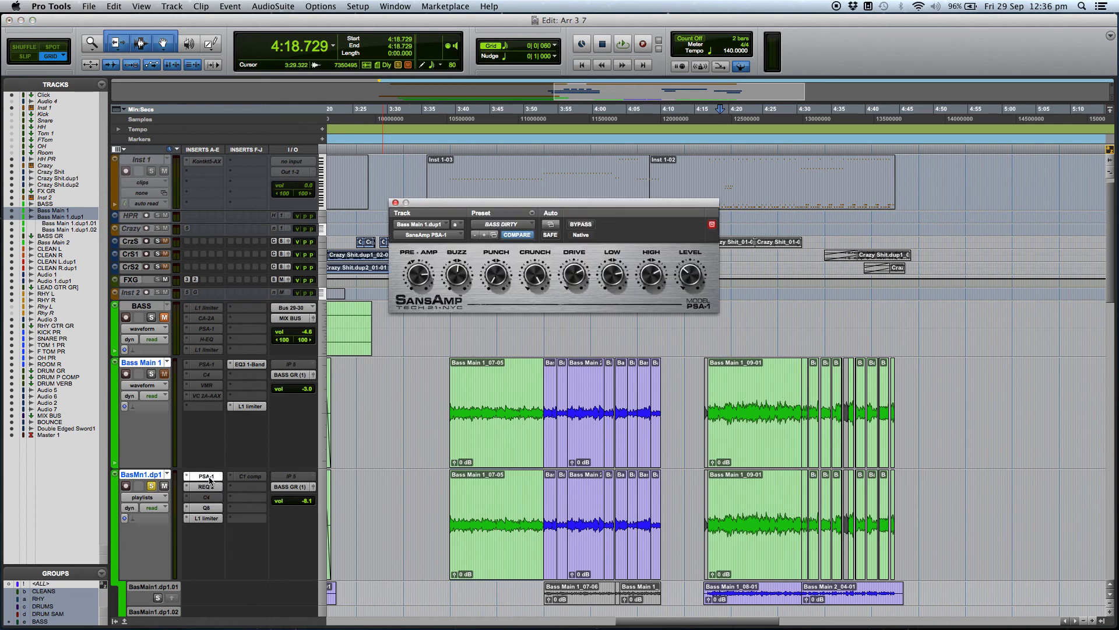
pyautogui.moveTo(557, 204); pyautogui.dragTo(554, 208)
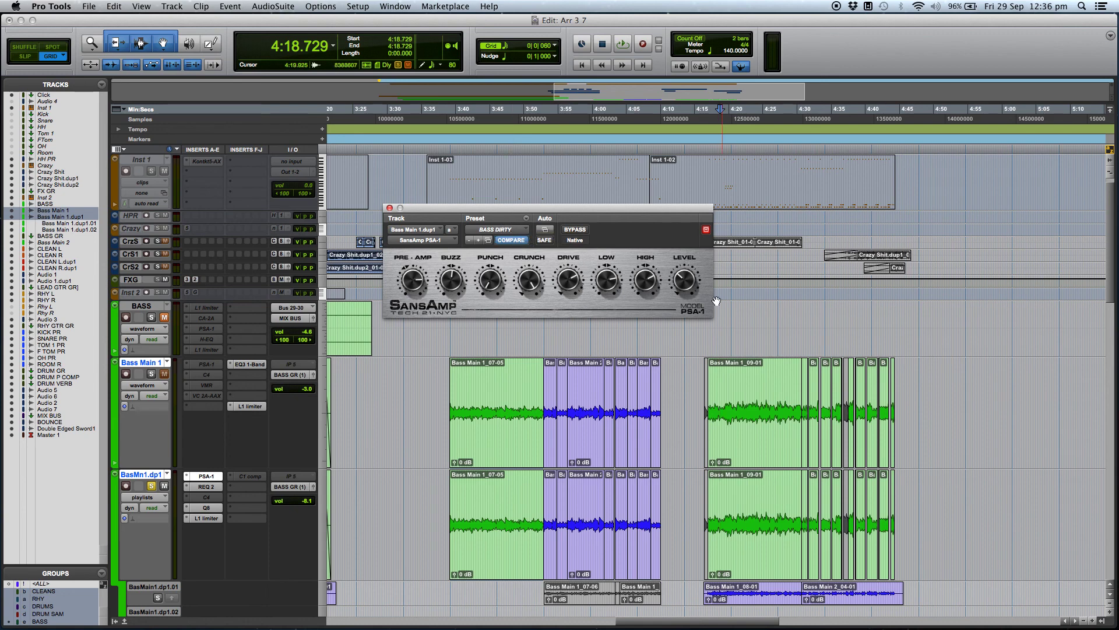
pyautogui.moveTo(632, 208); pyautogui.dragTo(632, 211)
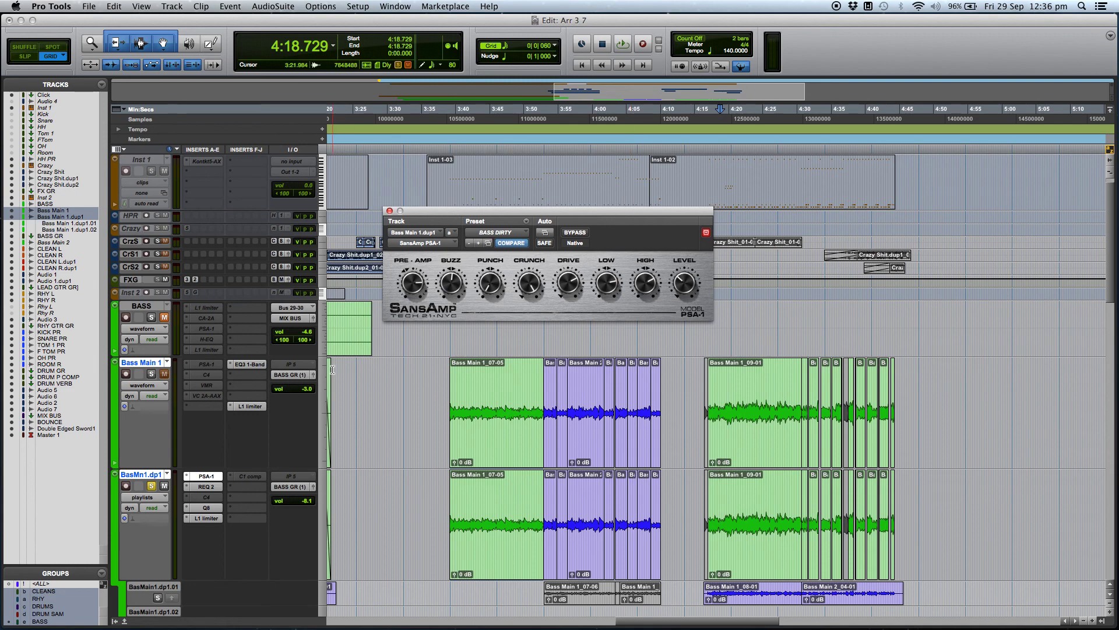
pyautogui.keyDown('super'); pyautogui.click(206, 487); pyautogui.keyUp('super')
pyautogui.keyDown('super'); pyautogui.click(209, 508); pyautogui.keyUp('super')
pyautogui.keyDown('super'); pyautogui.click(209, 519); pyautogui.keyUp('super')
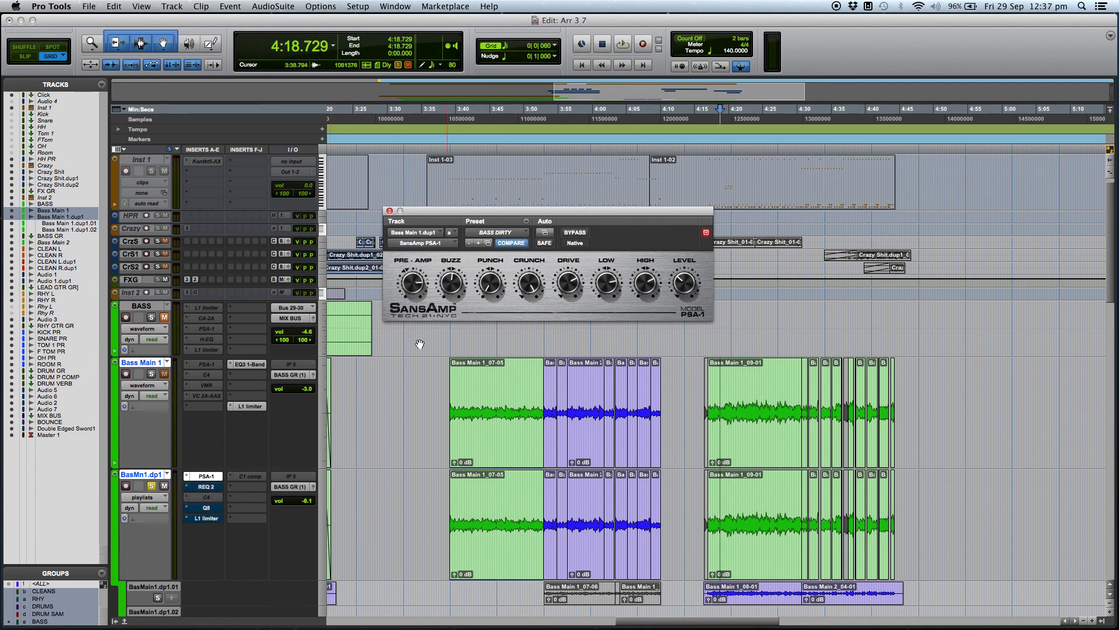
# Step: Play the duplicate bass through the PSA-1 distortion alone and close the plug-in
pyautogui.press('space')
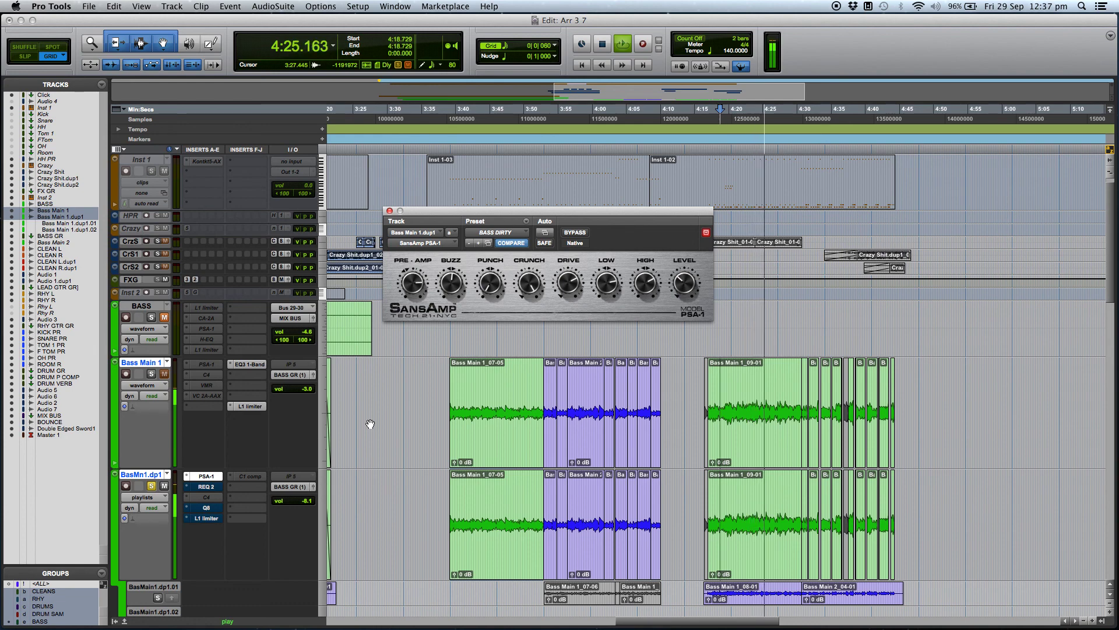
pyautogui.press('space')
pyautogui.click(187, 477)
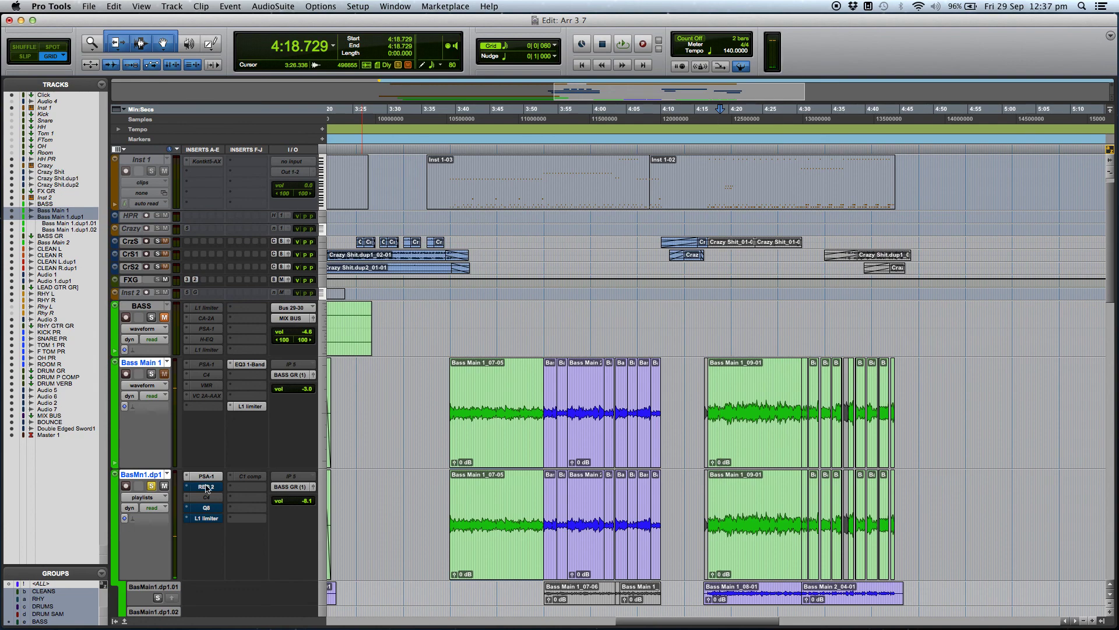
# Step: Re-enable REQ 2 on the duplicate bass and compare its high-pass filter bypassed and active during playback
pyautogui.keyDown('super'); pyautogui.click(206, 487); pyautogui.keyUp('super')
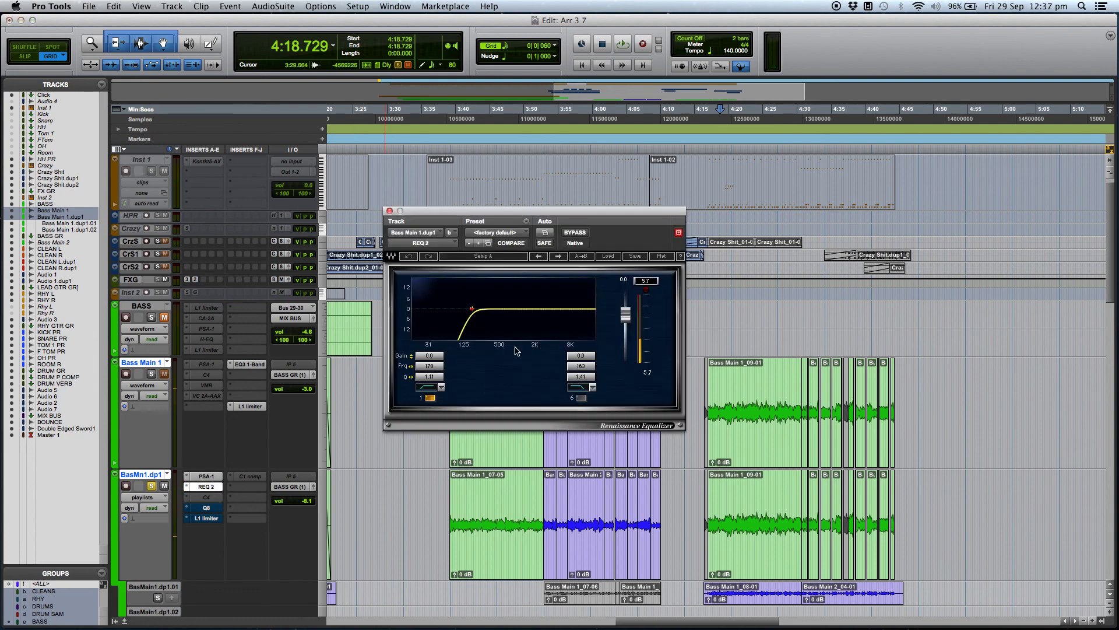
pyautogui.click(575, 233)
pyautogui.press('space')
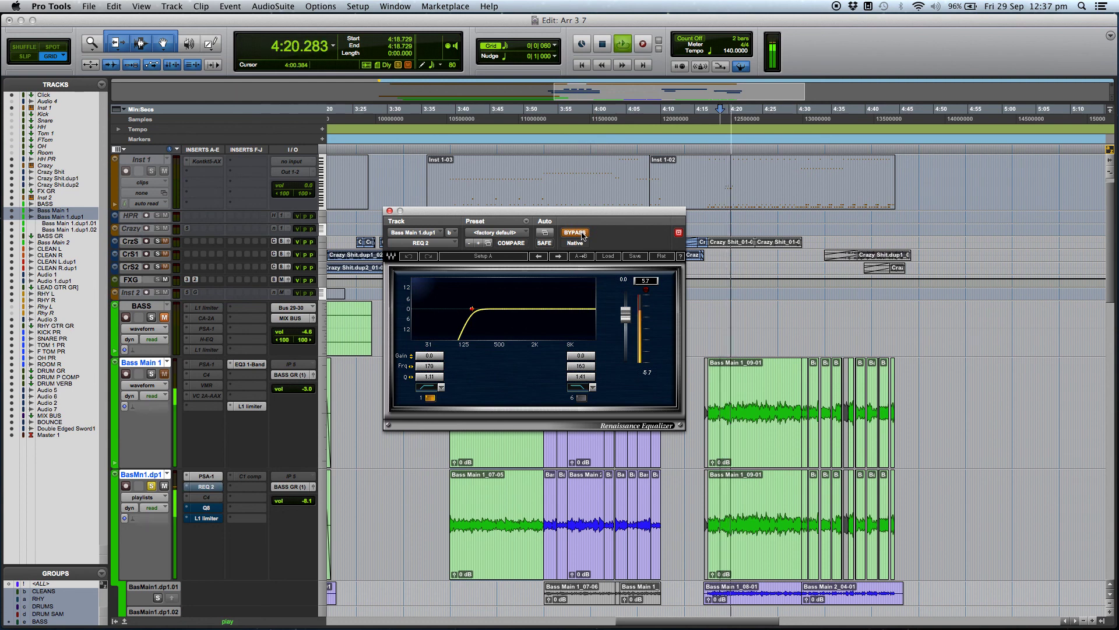
pyautogui.click(576, 233)
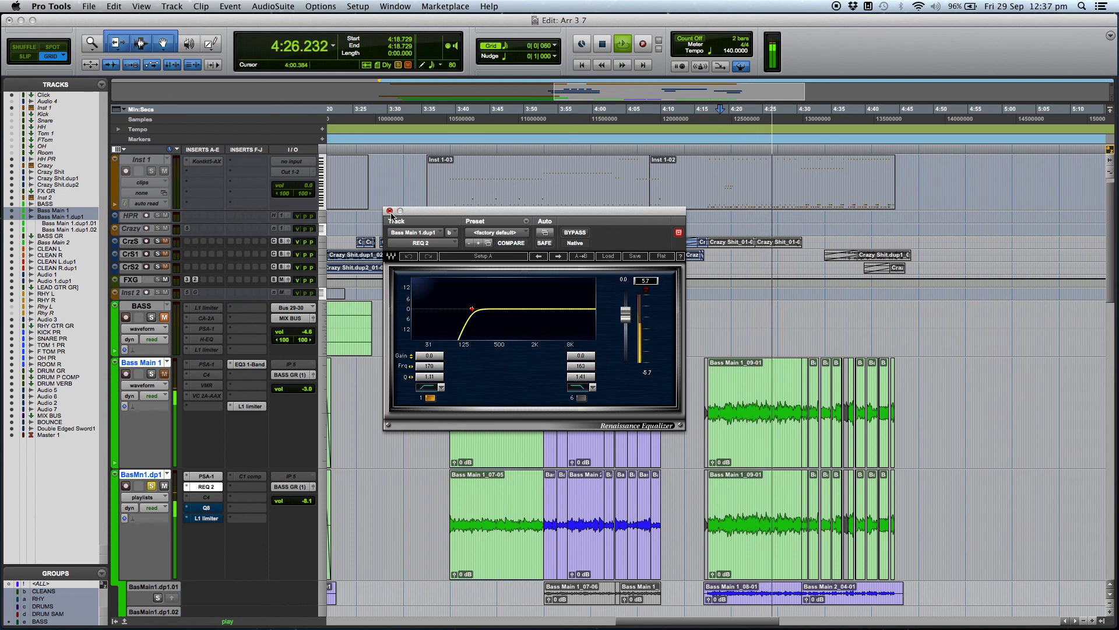
pyautogui.press('space')
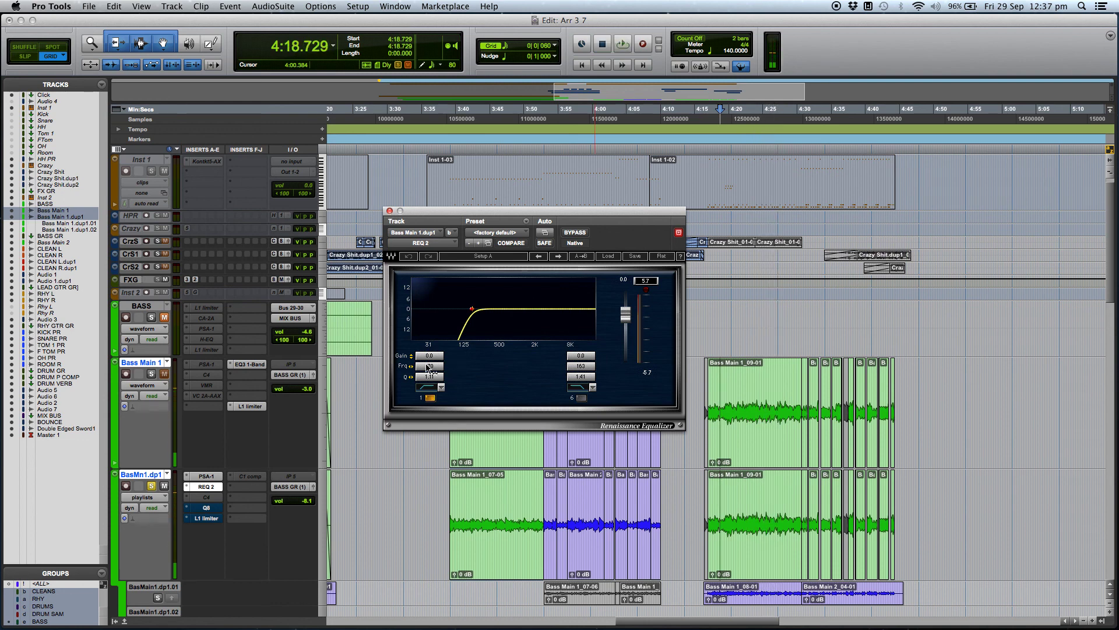
pyautogui.click(390, 212)
# Step: Re-enable the Q8 equalizer on the duplicate bass and compare its curve bypassed and active during playback
pyautogui.click(207, 508)
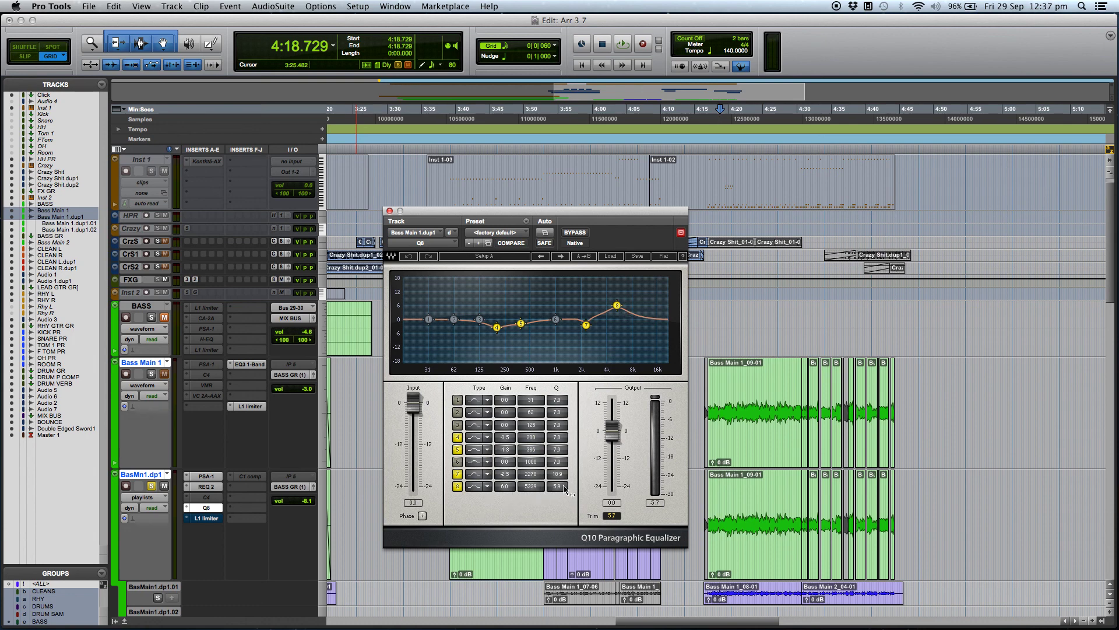
pyautogui.click(574, 234)
pyautogui.press('space')
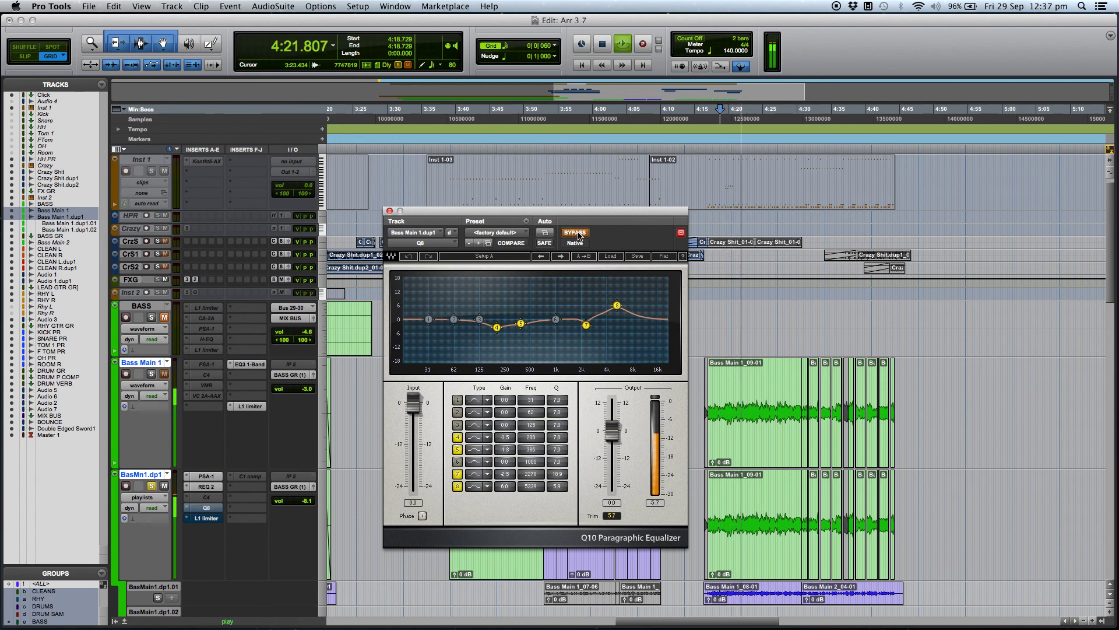
pyautogui.click(579, 235)
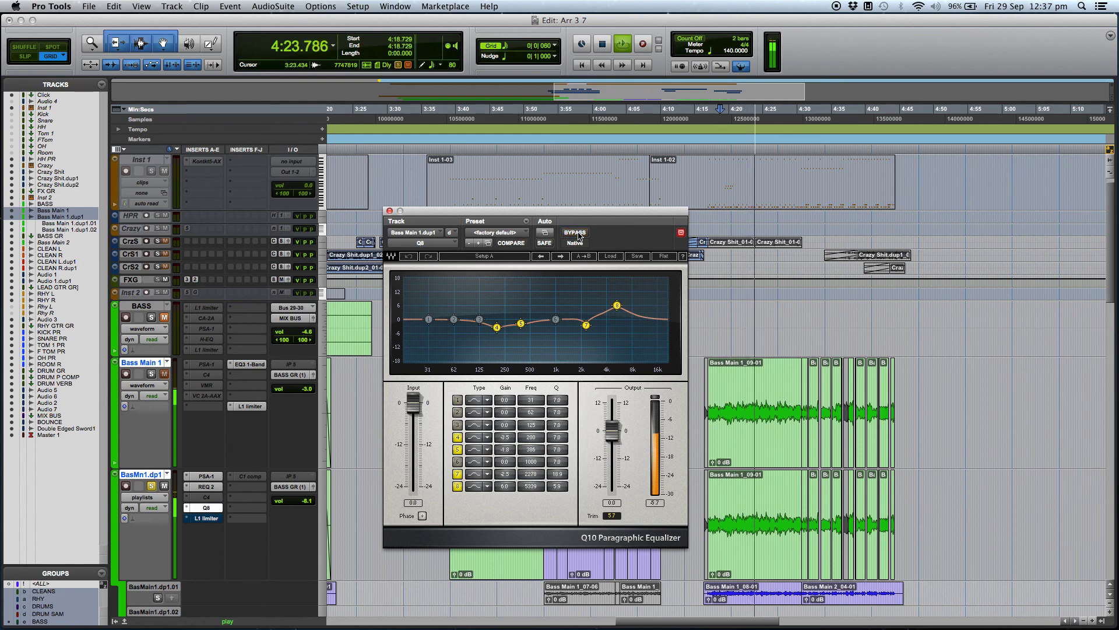
pyautogui.press('space')
pyautogui.click(390, 211)
# Step: Re-enable the L1 limiter on the duplicate bass and compare its limiting bypassed and active during playback
pyautogui.click(207, 518)
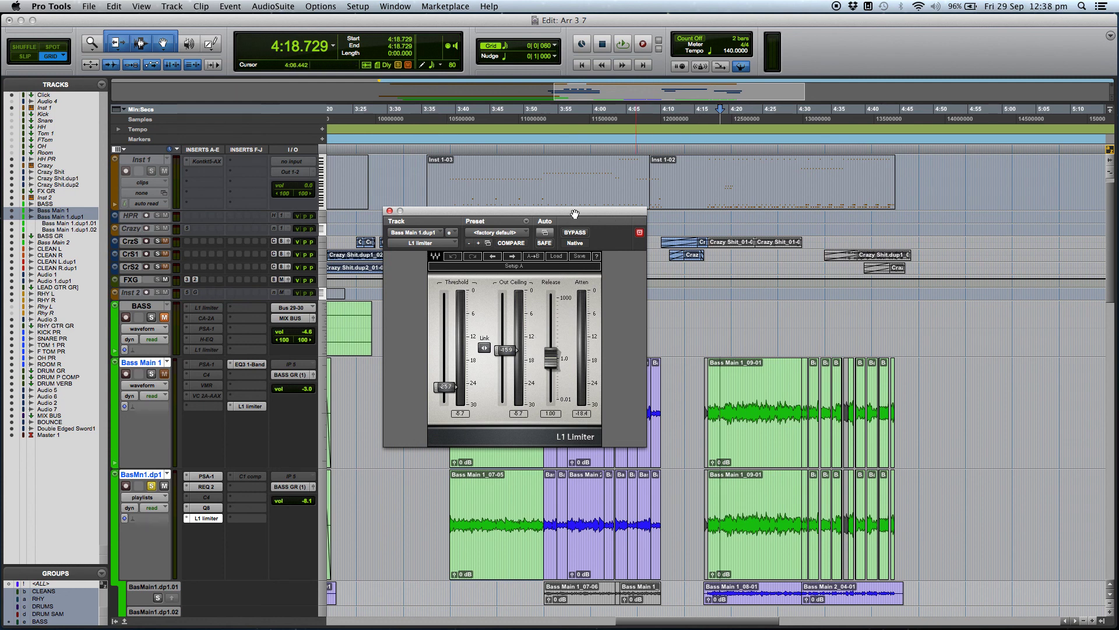
pyautogui.click(583, 234)
pyautogui.press('space')
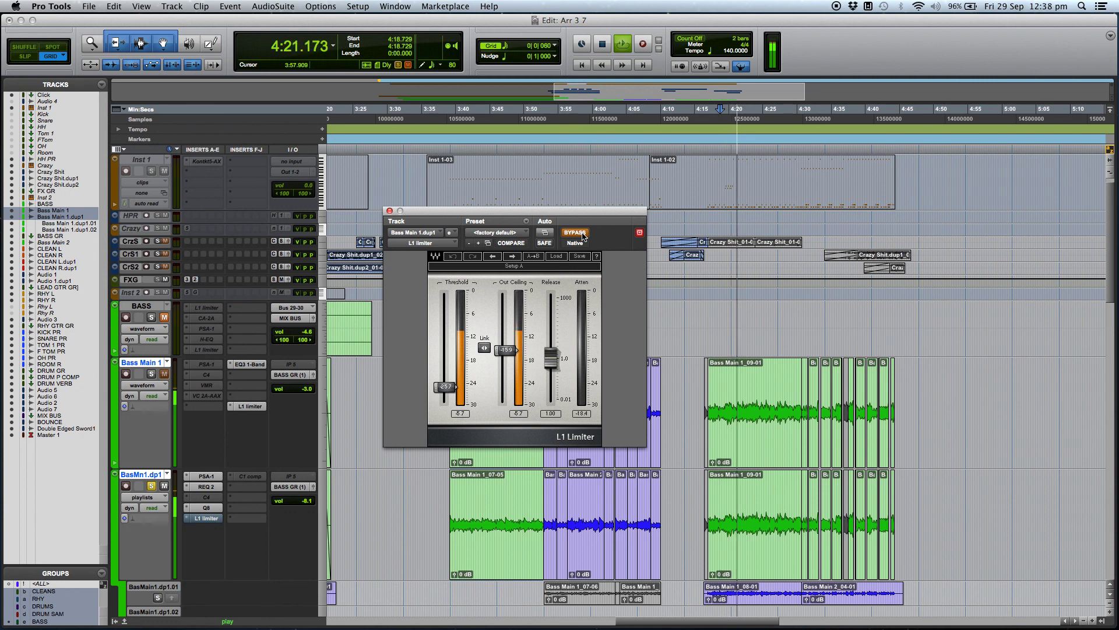
pyautogui.click(583, 234)
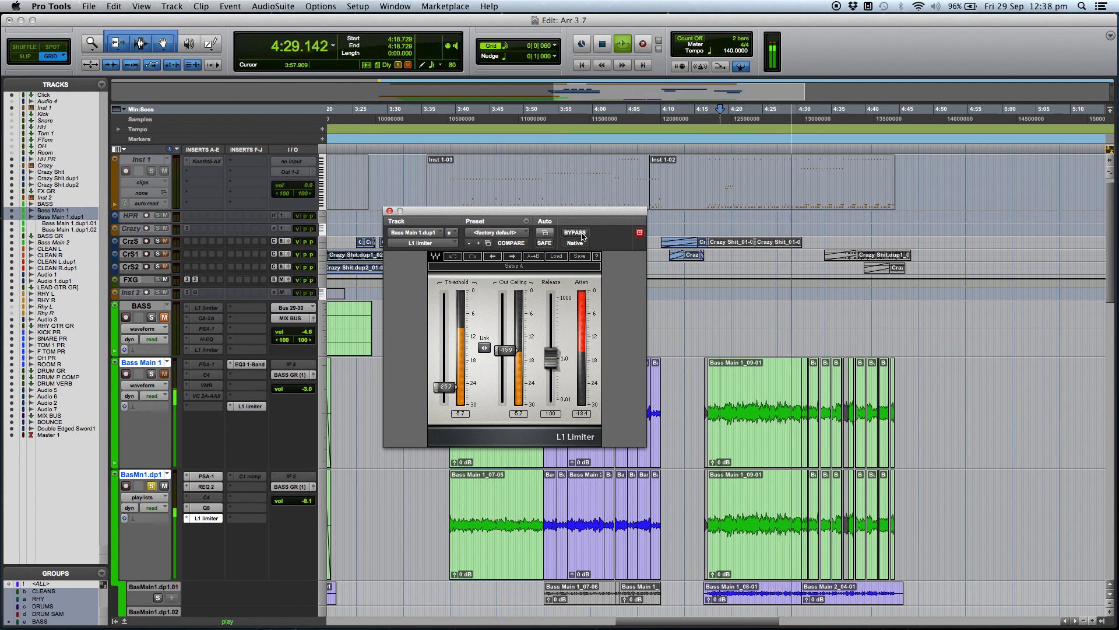
pyautogui.press('space')
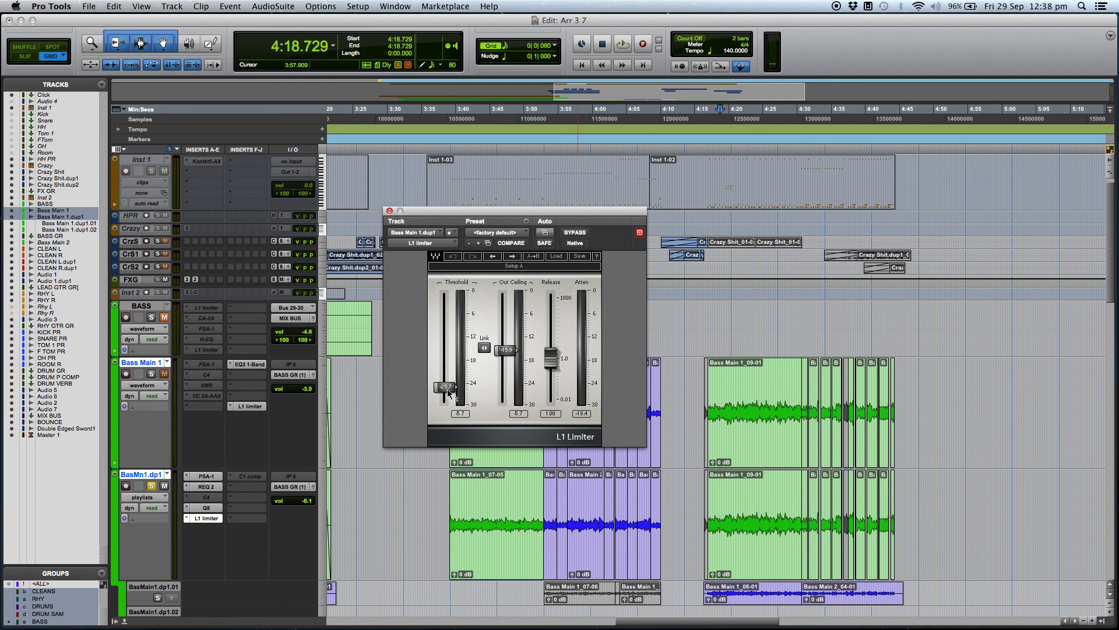
# Step: Close the L1 limiter, solo Bass Main 1 alongside its duplicate and play both tracks together from about 4:19
pyautogui.click(389, 210)
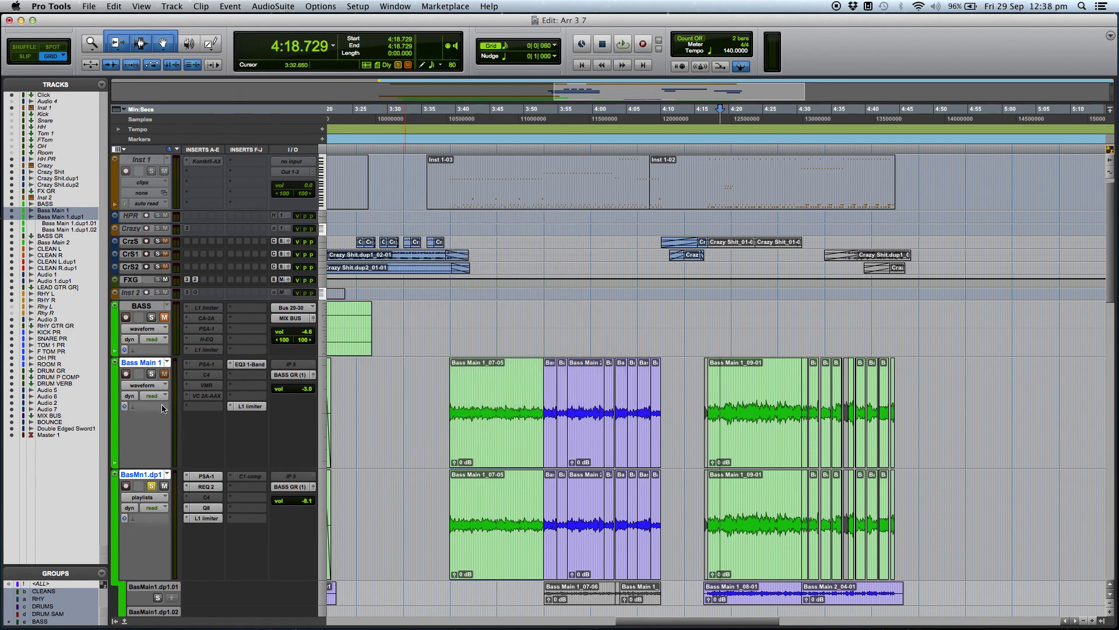
pyautogui.click(152, 375)
pyautogui.click(476, 385)
pyautogui.click(724, 390)
pyautogui.press('space')
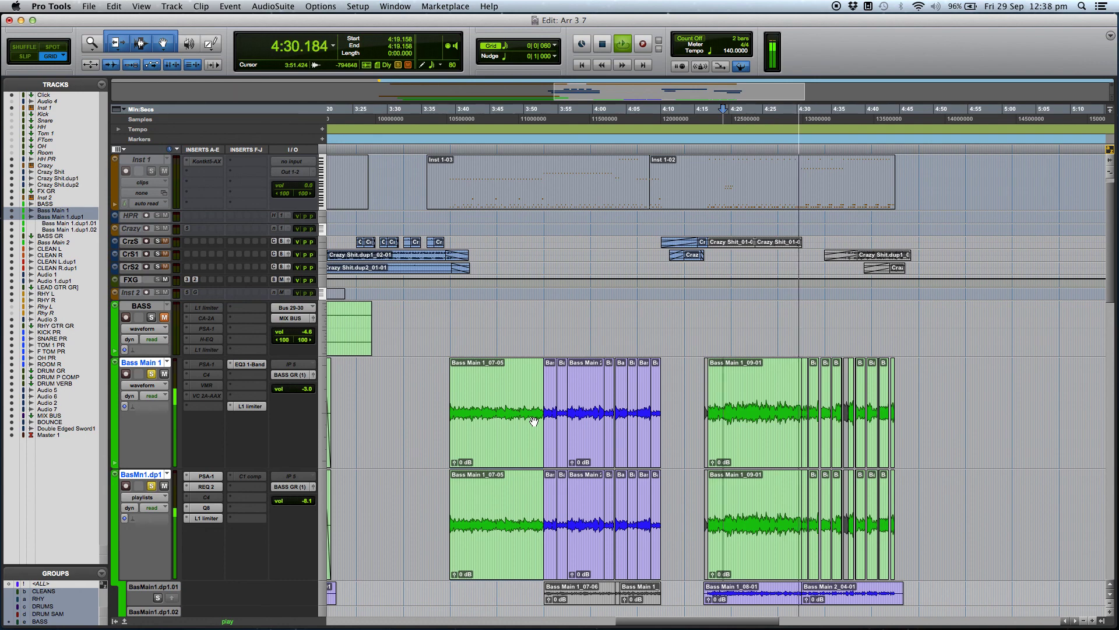
pyautogui.press('space')
# Step: Compare the VC 160 compressor on the BASS GR track bypassed and active during playback, and close it
pyautogui.scroll(-3, 513, 414)
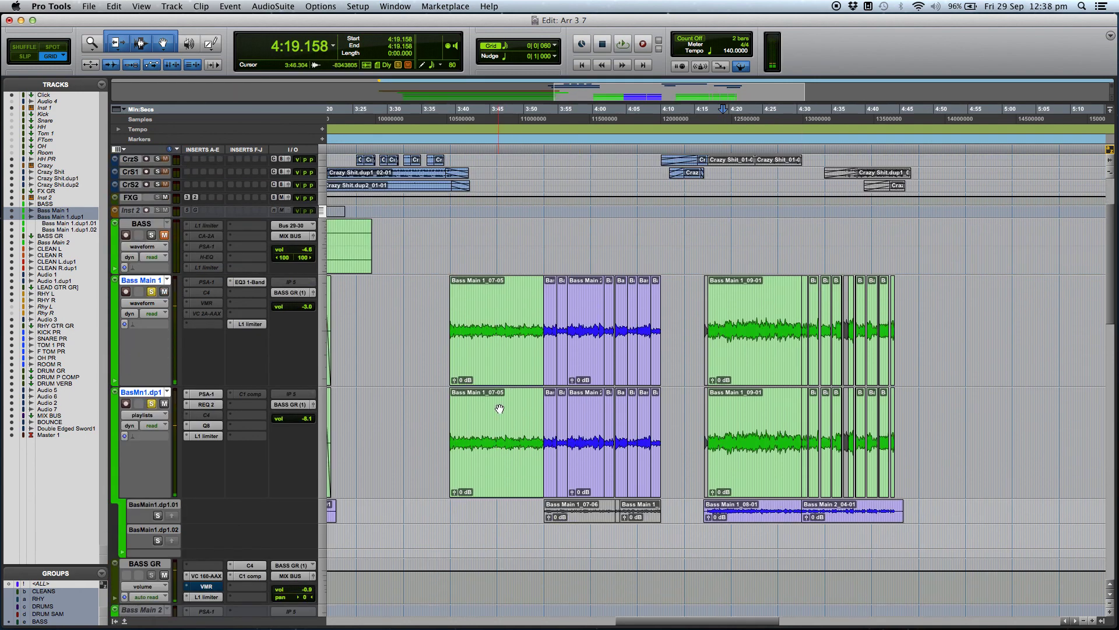
pyautogui.scroll(-3, 501, 456)
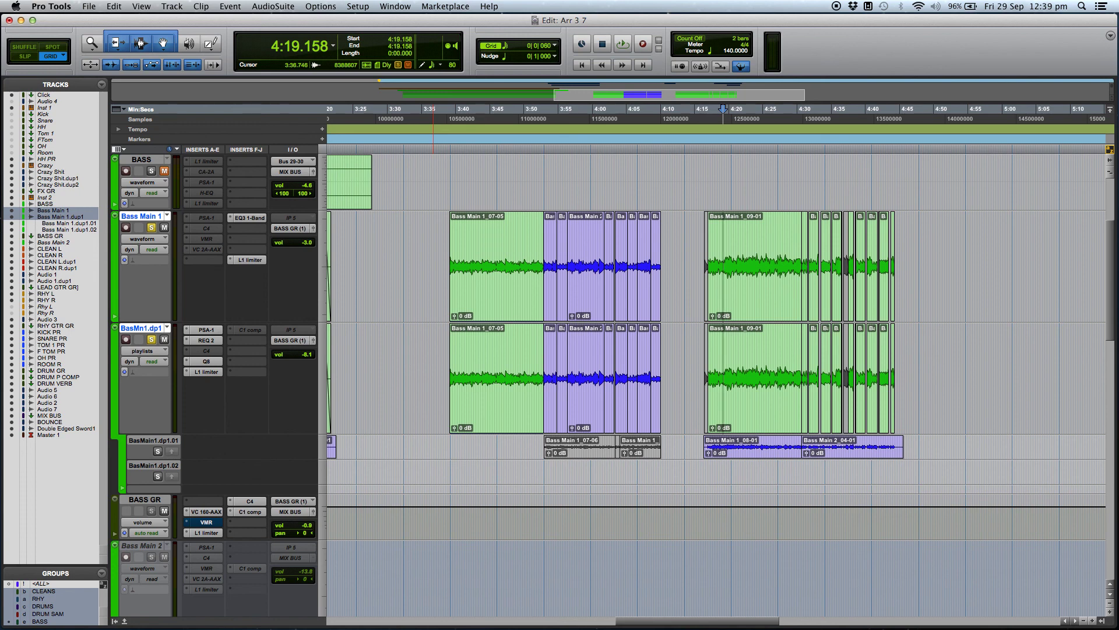
pyautogui.click(206, 511)
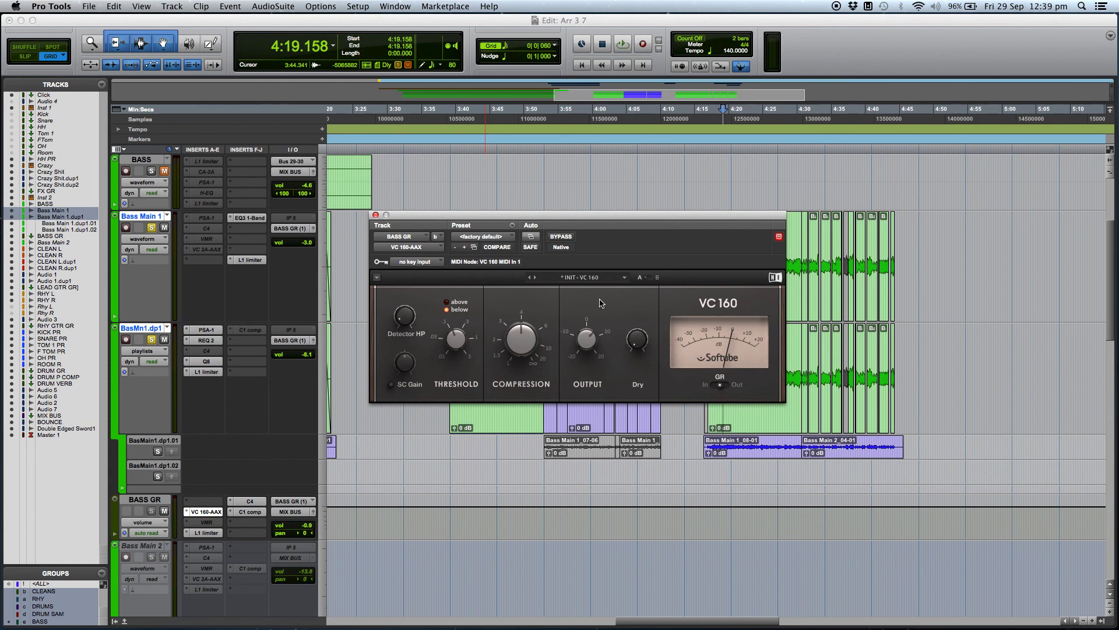
pyautogui.click(562, 237)
pyautogui.press('space')
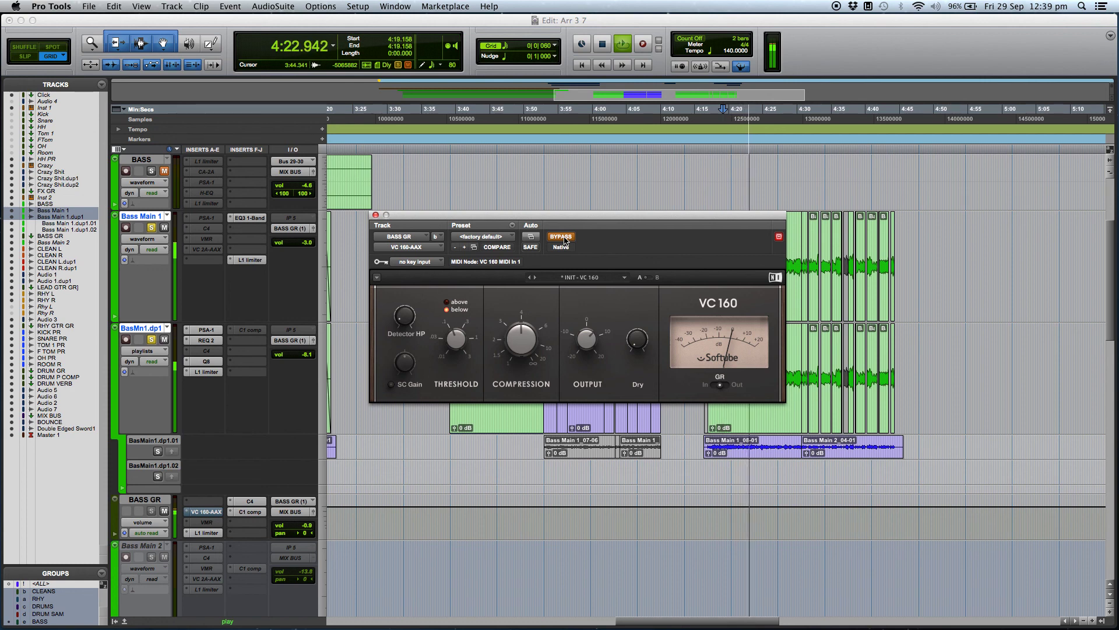
pyautogui.click(563, 238)
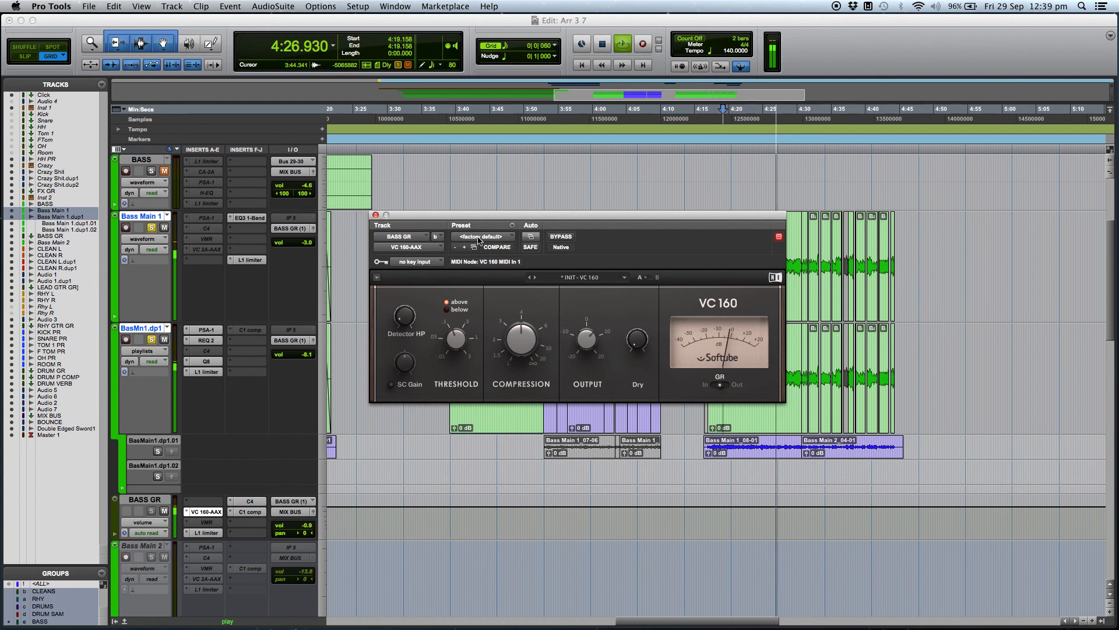
pyautogui.press('space')
pyautogui.click(376, 215)
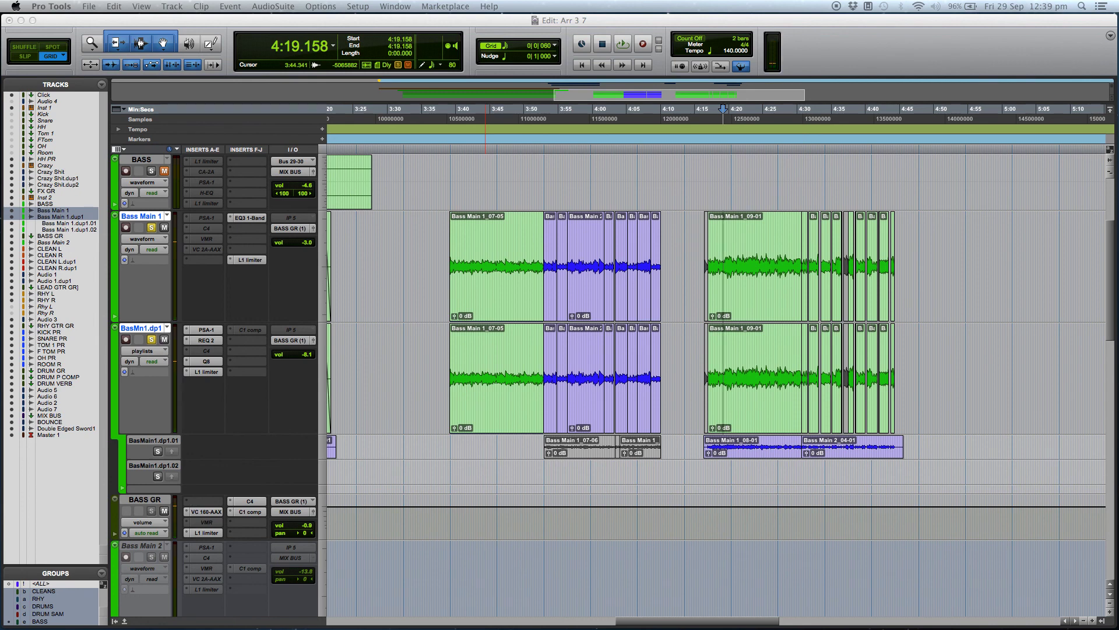
# Step: Open the L1 limiter on the BASS GR track, watch its levels during playback and close it
pyautogui.click(207, 533)
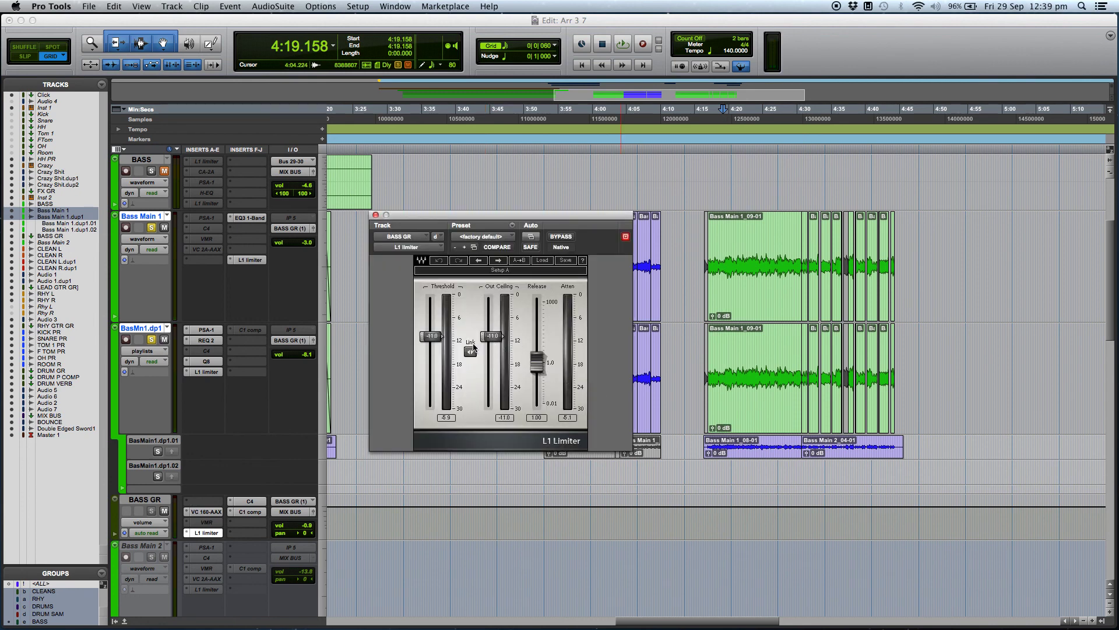
pyautogui.press('space')
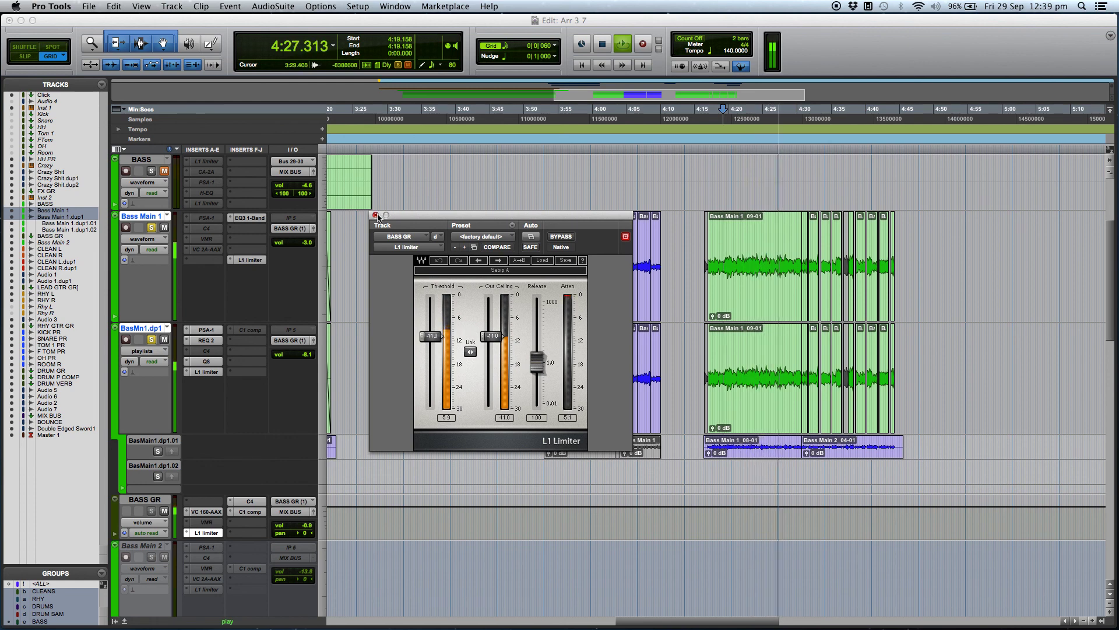
pyautogui.press('space')
pyautogui.click(376, 215)
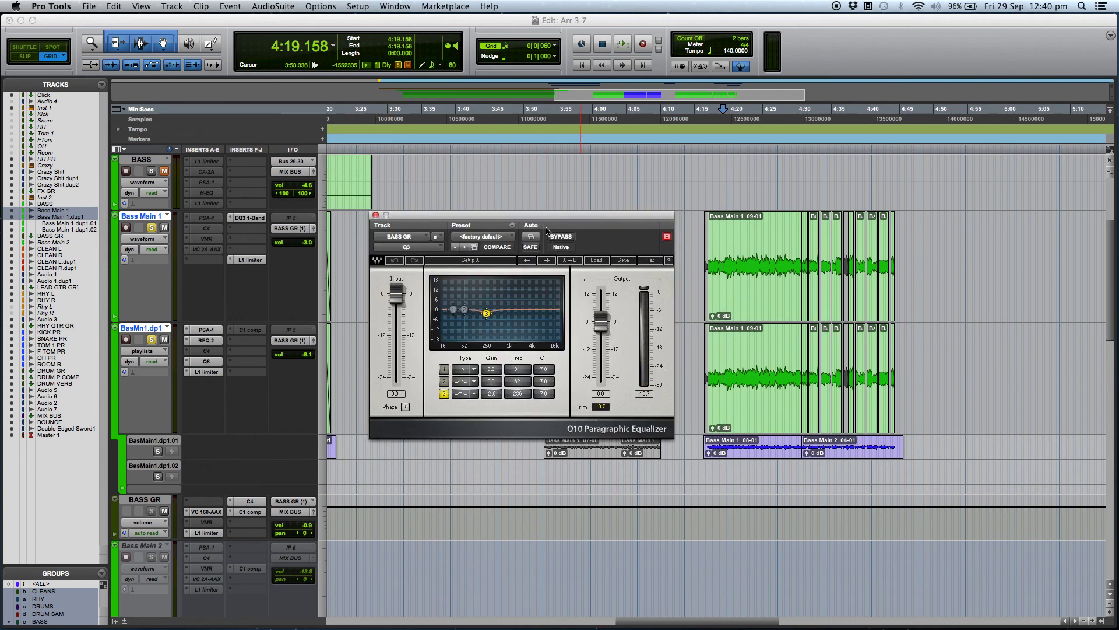
# Step: Compare the Q3 equalizer on the BASS GR track bypassed and active during playback
pyautogui.moveTo(547, 214); pyautogui.dragTo(574, 235)
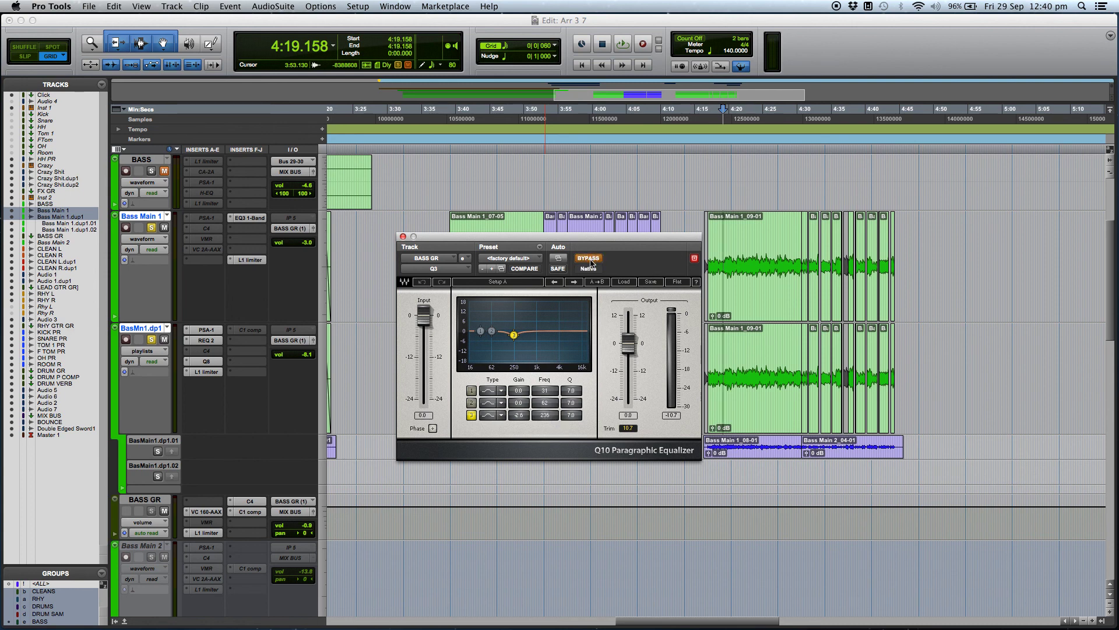
pyautogui.press('space')
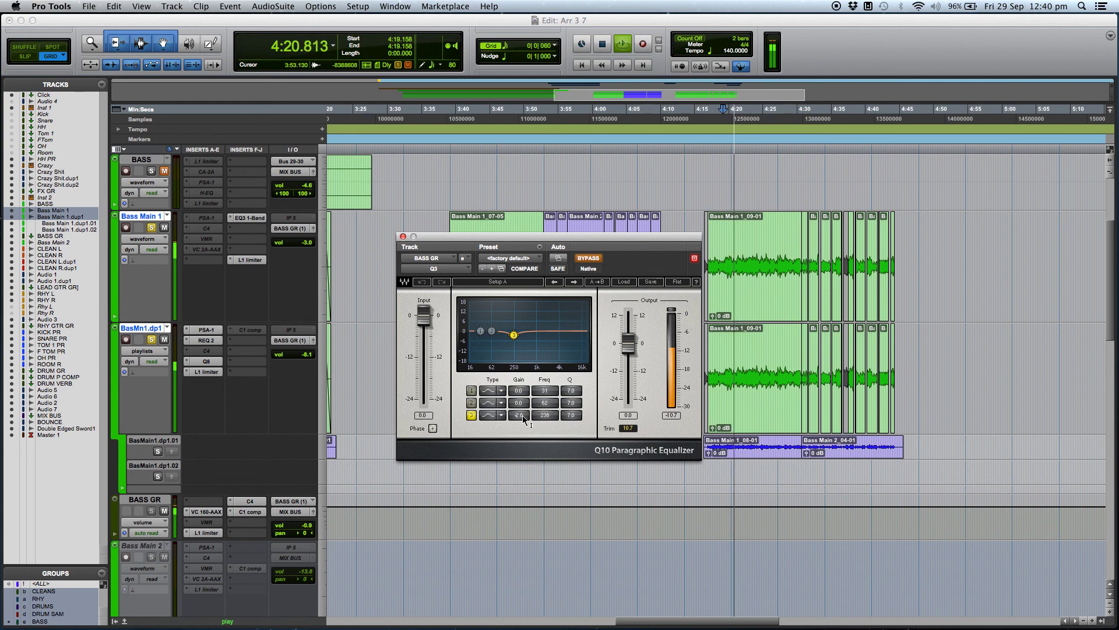
pyautogui.click(591, 258)
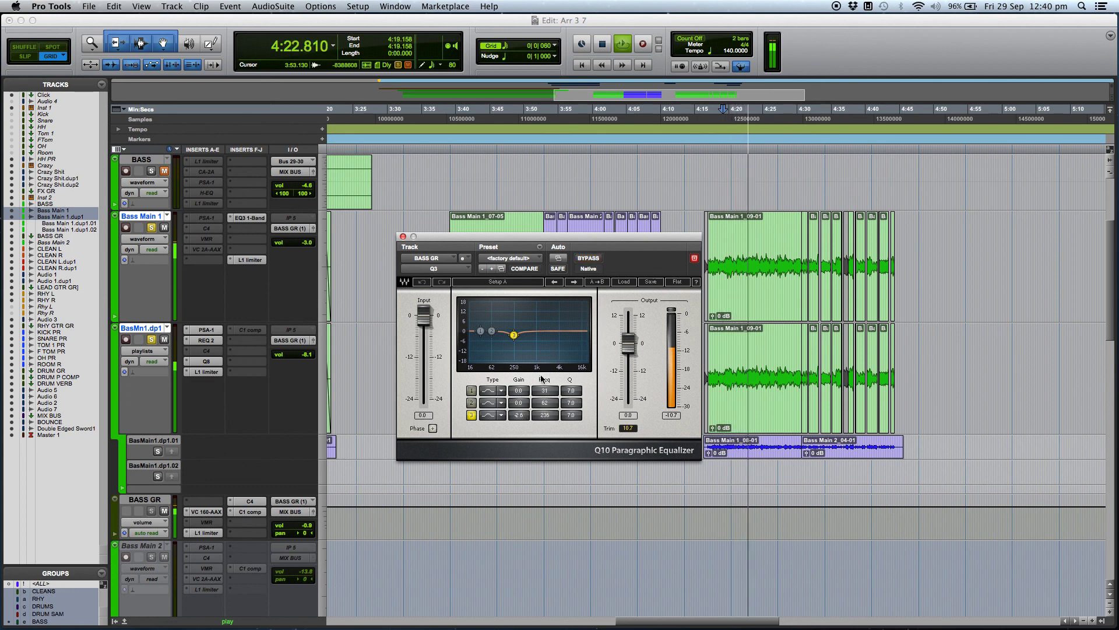
# Step: Boost the Q3 equalizer's band 3 gain to about 16 dB to hear that frequency, undo the boost and close the plug-in
pyautogui.moveTo(518, 414); pyautogui.dragTo(519, 361)
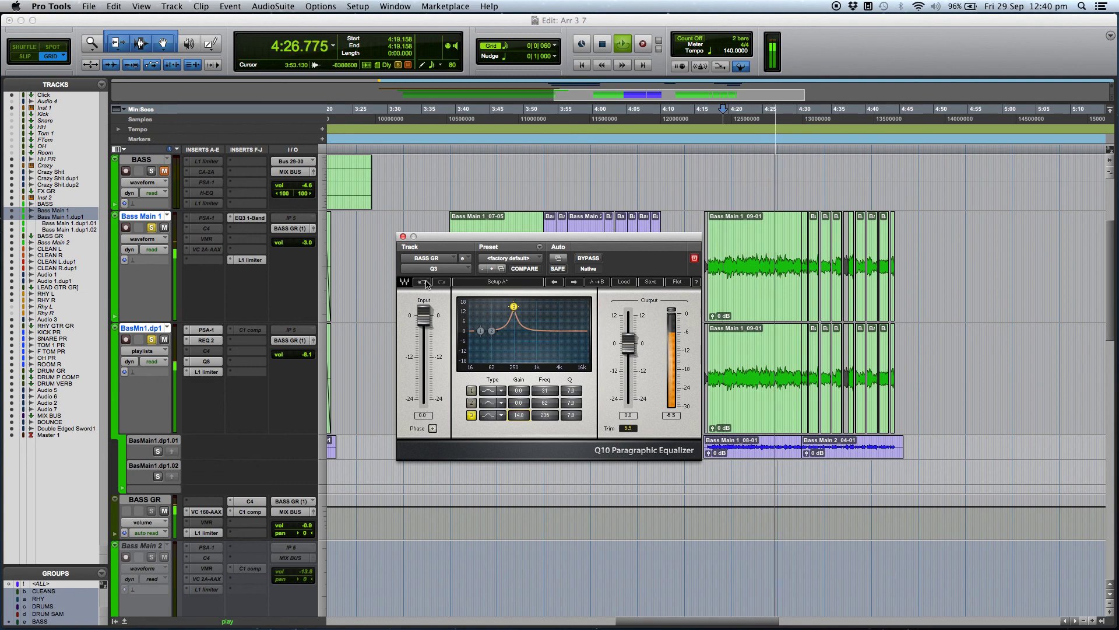
pyautogui.click(424, 282)
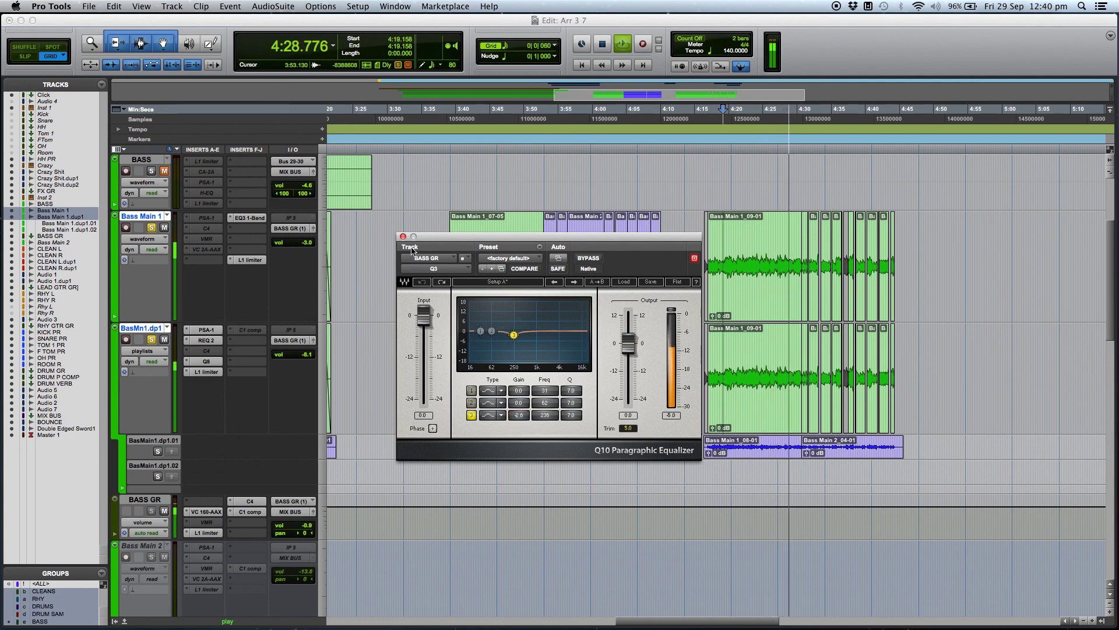
pyautogui.press('space')
pyautogui.click(403, 237)
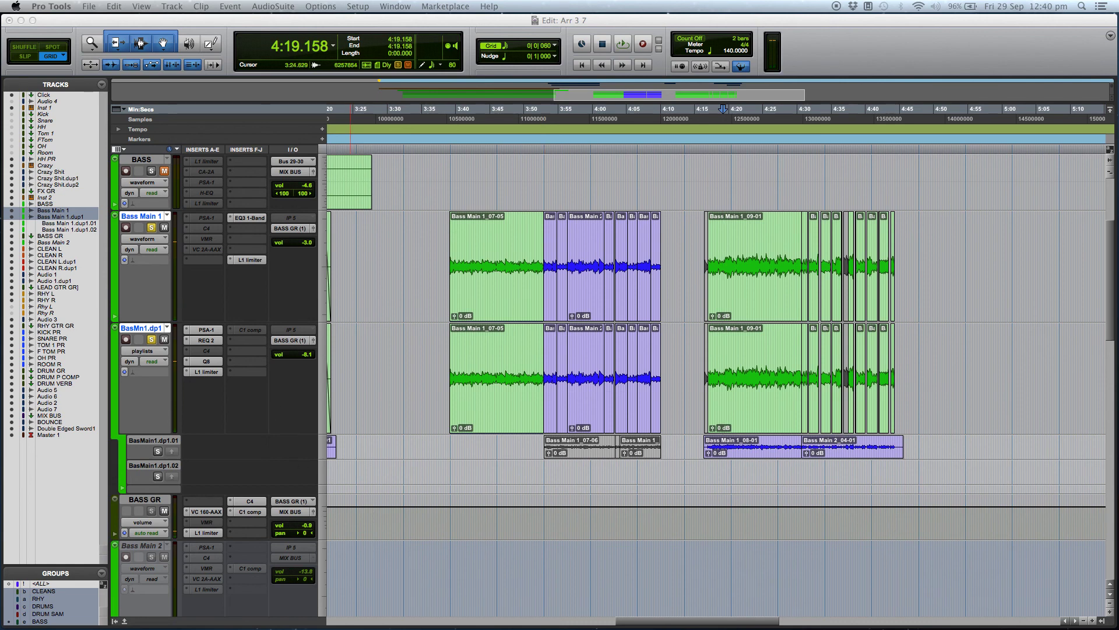
# Step: Compare the C4 multiband processor on the BASS GR track bypassed and active during playback, and close it
pyautogui.click(249, 501)
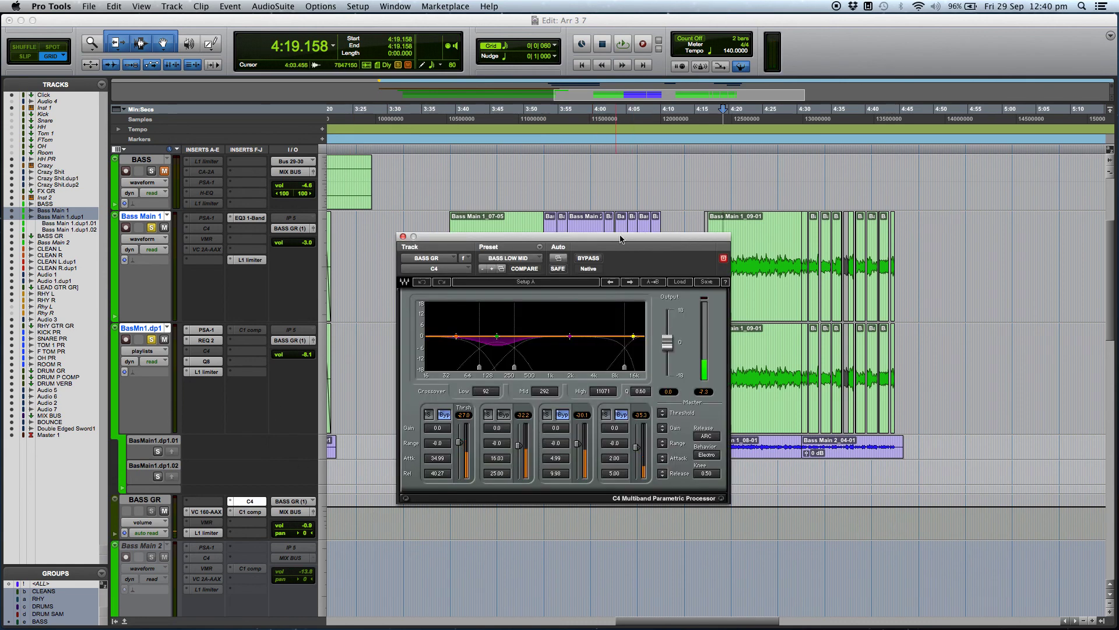
pyautogui.moveTo(608, 238); pyautogui.dragTo(646, 234)
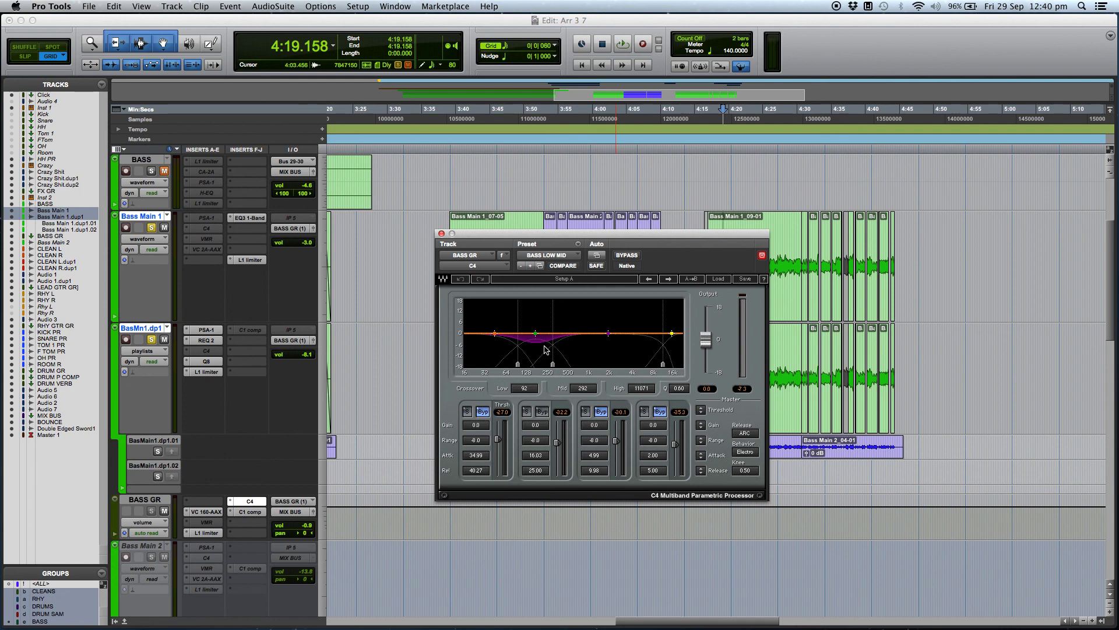
pyautogui.click(627, 255)
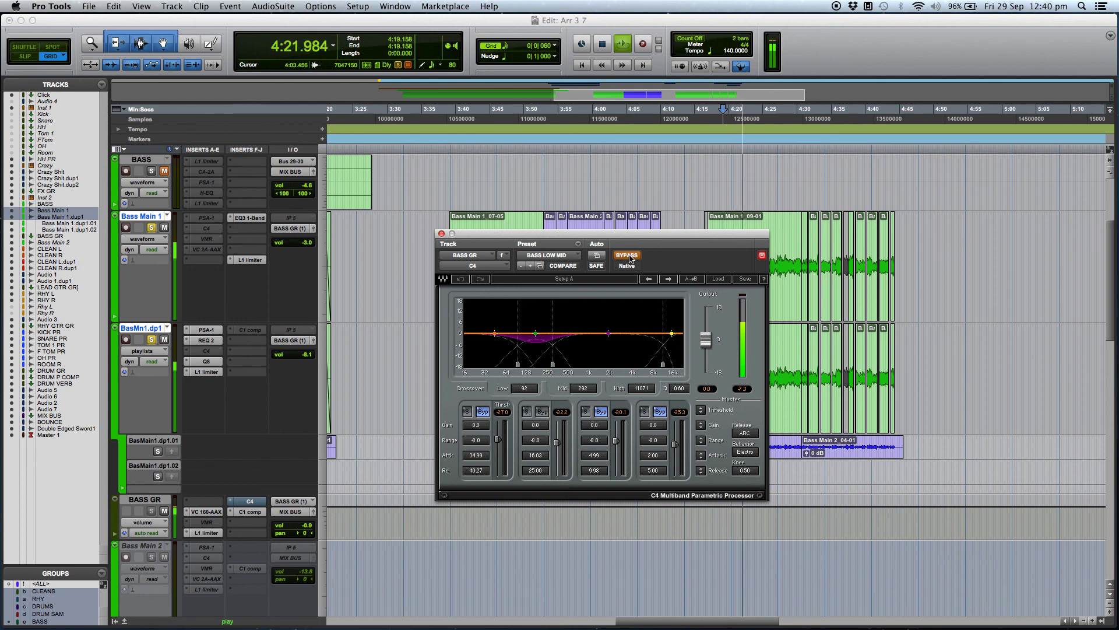
pyautogui.click(627, 255)
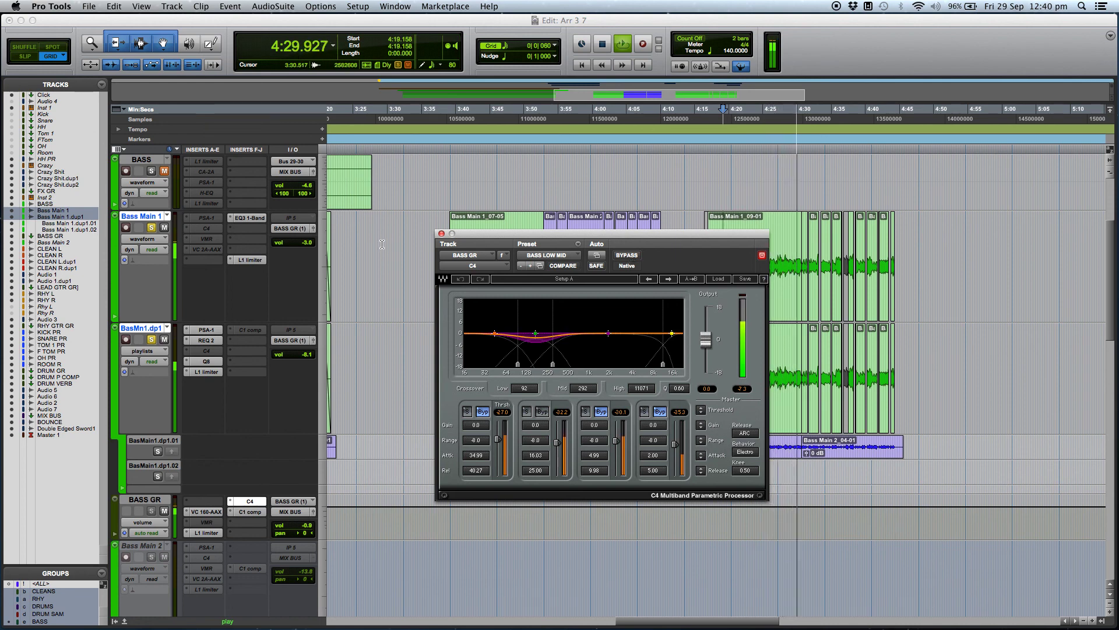
pyautogui.press('space')
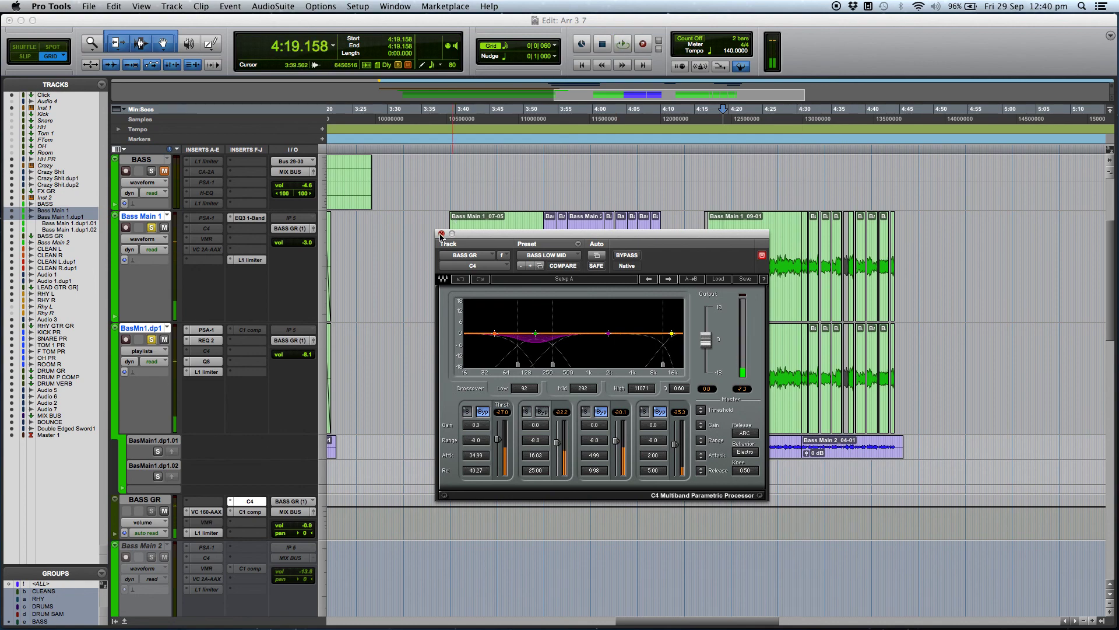
pyautogui.click(442, 234)
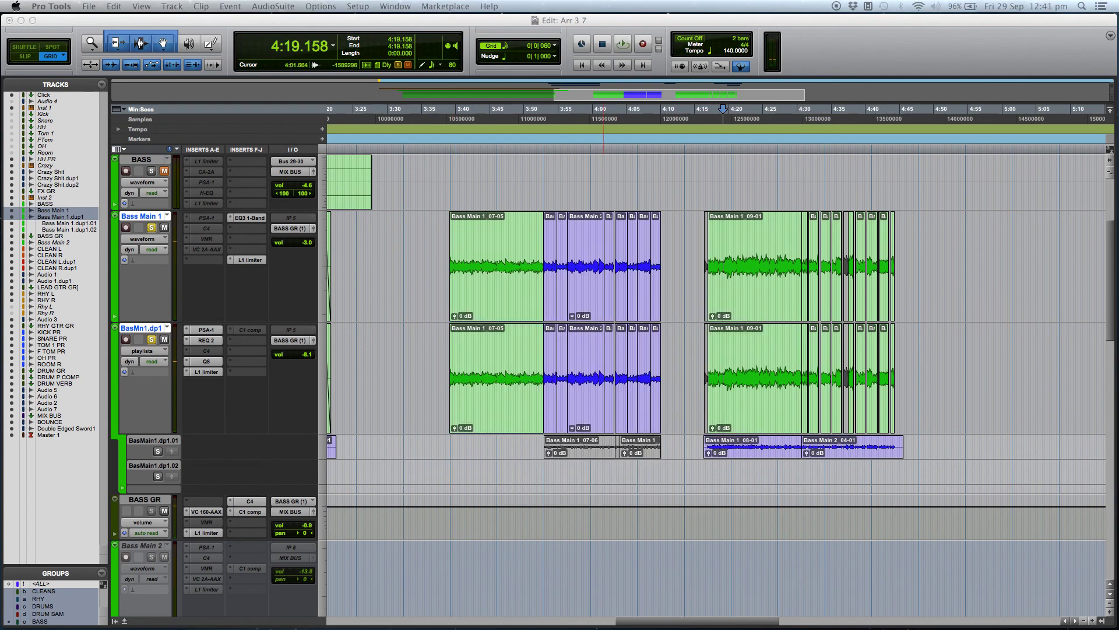
# Step: Examine the side-chained C1 compressor on the BASS GR track, toggle its bypass, play the basses through it and close it
pyautogui.click(260, 513)
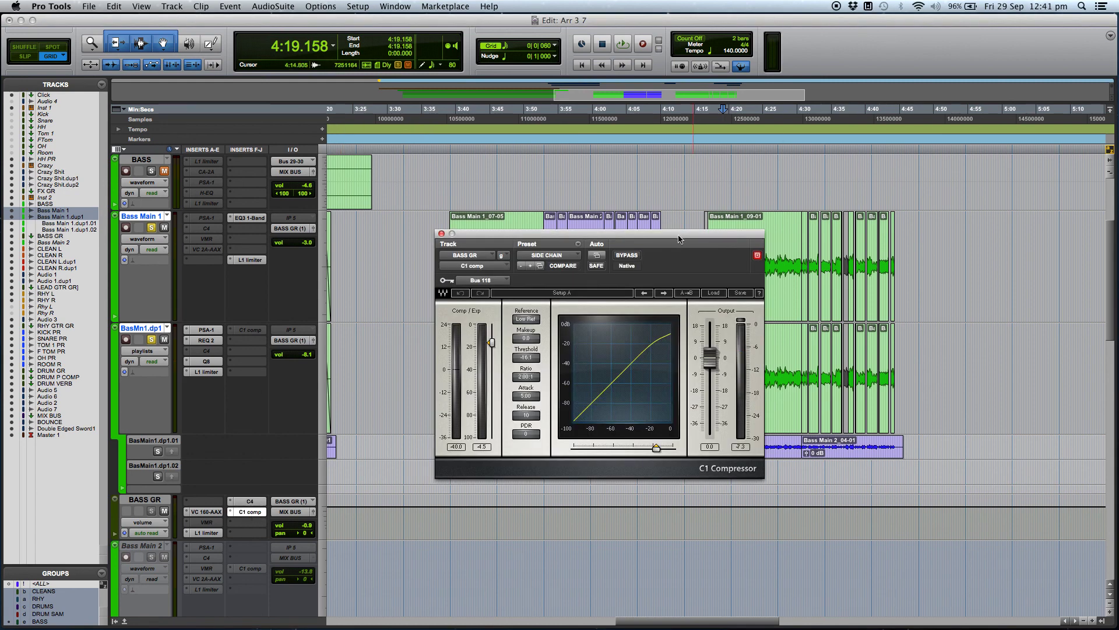
pyautogui.moveTo(671, 235); pyautogui.dragTo(655, 233)
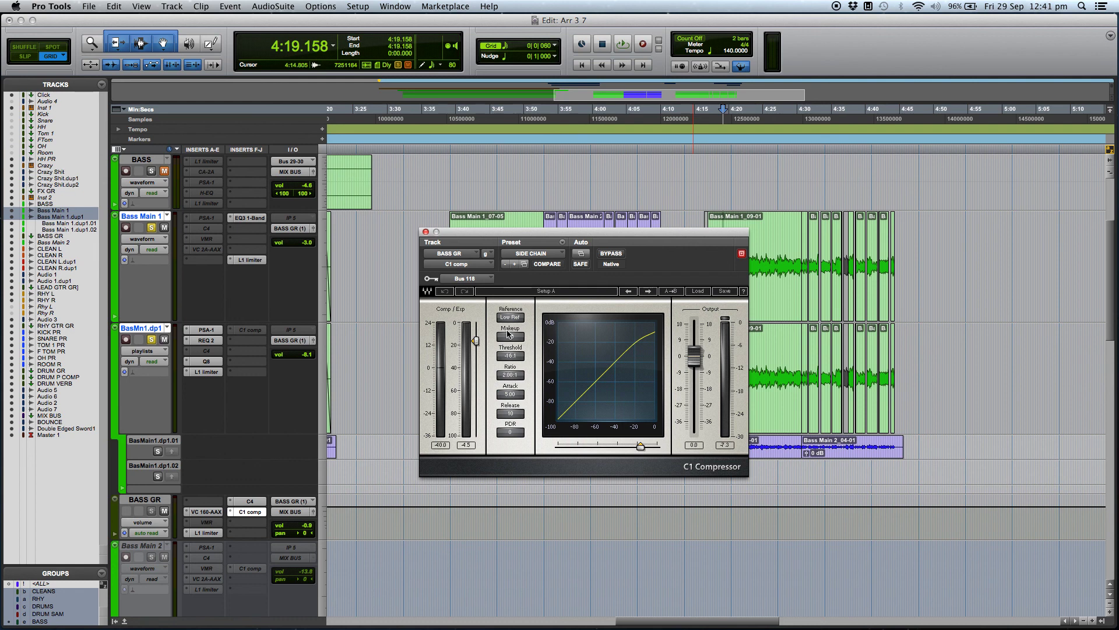
pyautogui.click(611, 253)
pyautogui.click(611, 253)
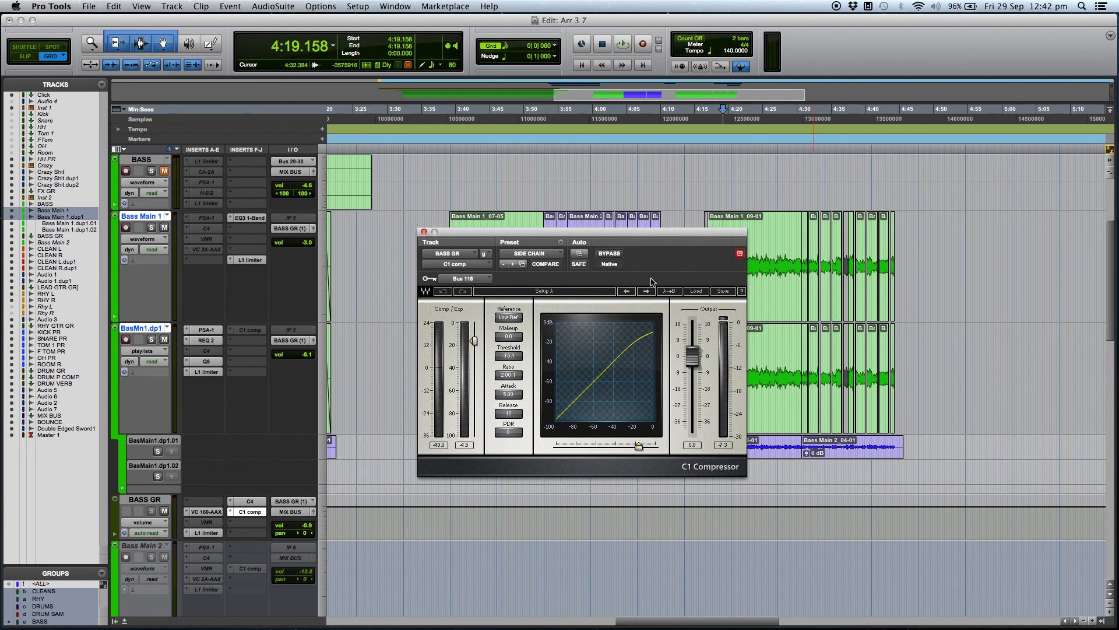
pyautogui.press('space')
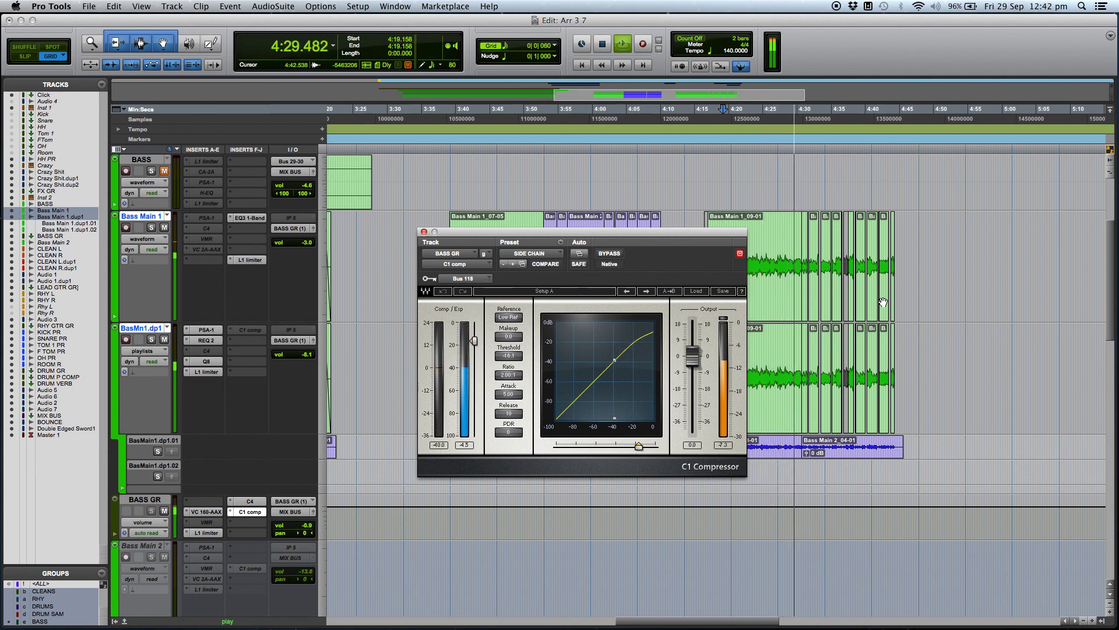
pyautogui.press('space')
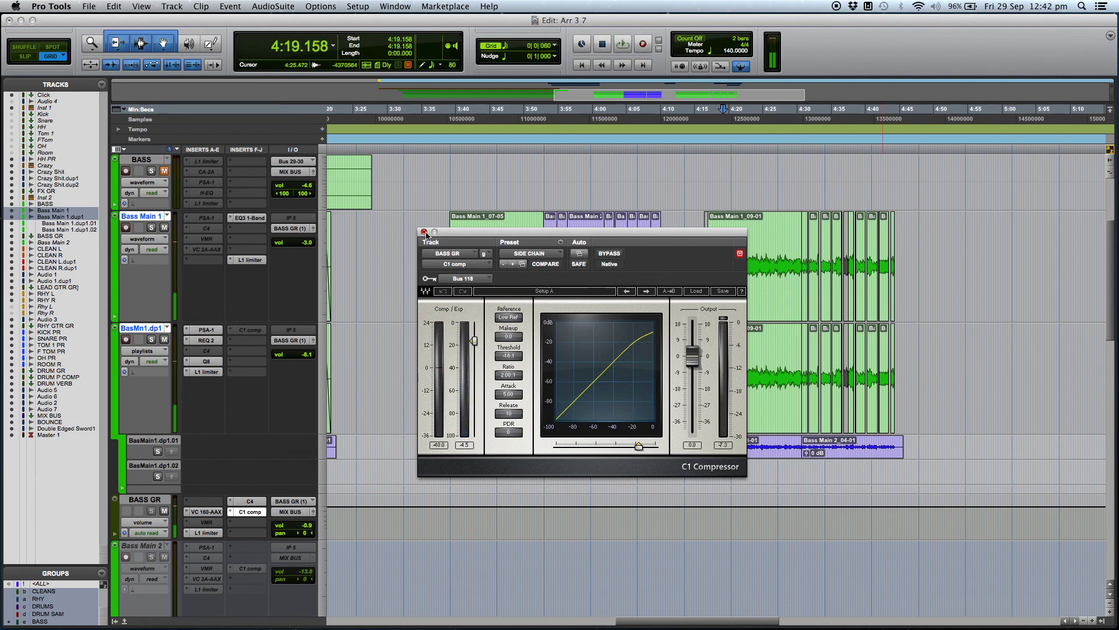
pyautogui.click(424, 232)
# Step: Show the Sends A-E column and inspect the KICK PR track's send to Bus 118
pyautogui.scroll(-10, 349, 262)
pyautogui.click(120, 150)
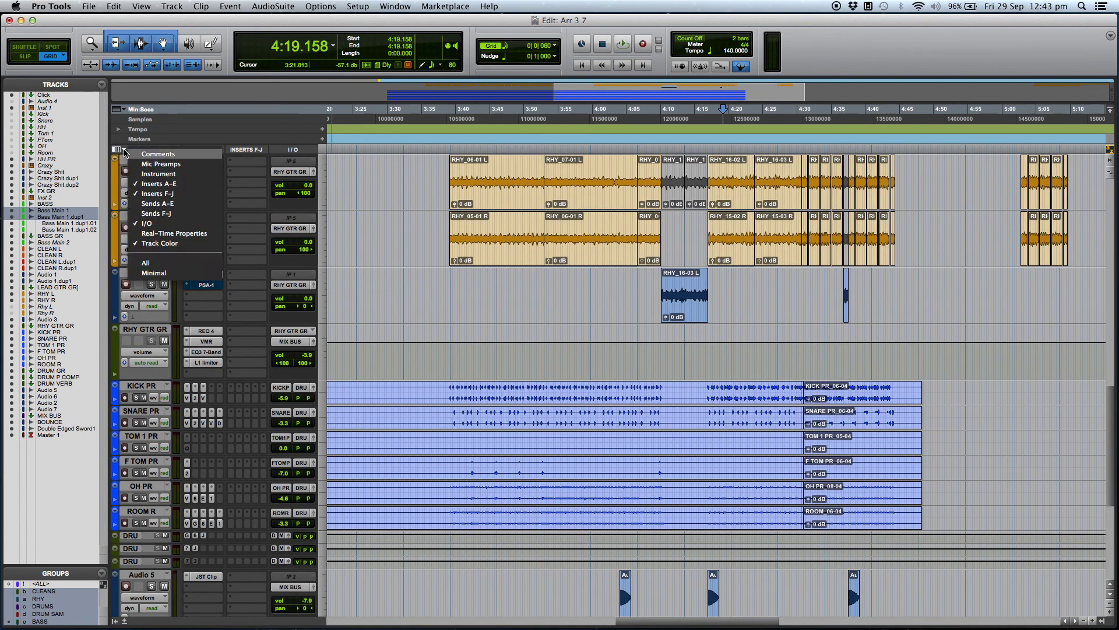
pyautogui.click(156, 204)
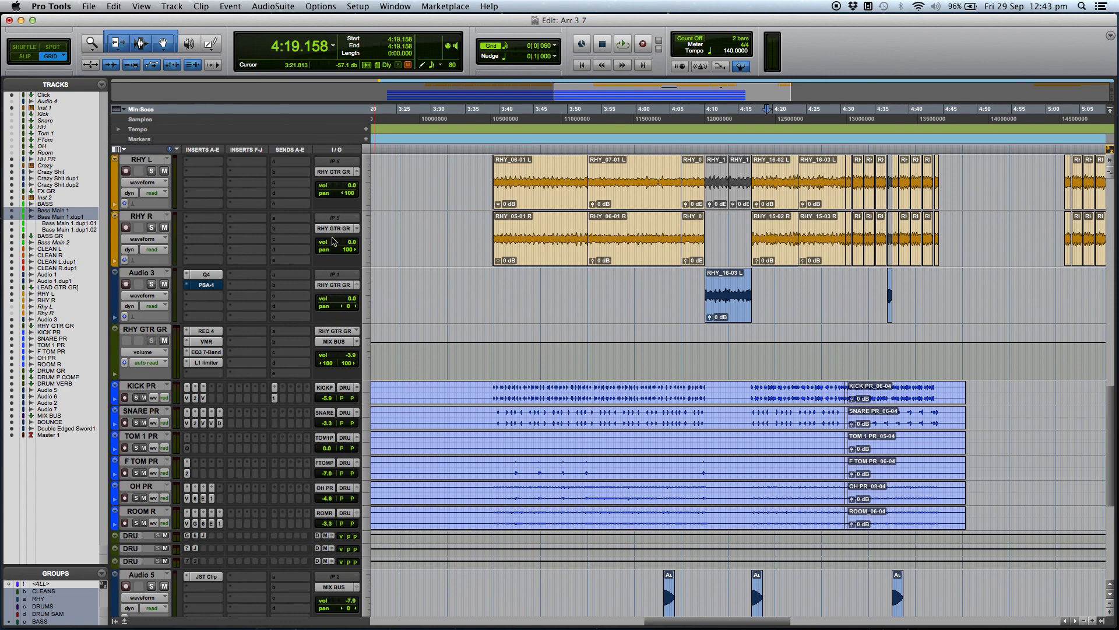
pyautogui.click(274, 397)
pyautogui.moveTo(349, 261); pyautogui.dragTo(364, 254)
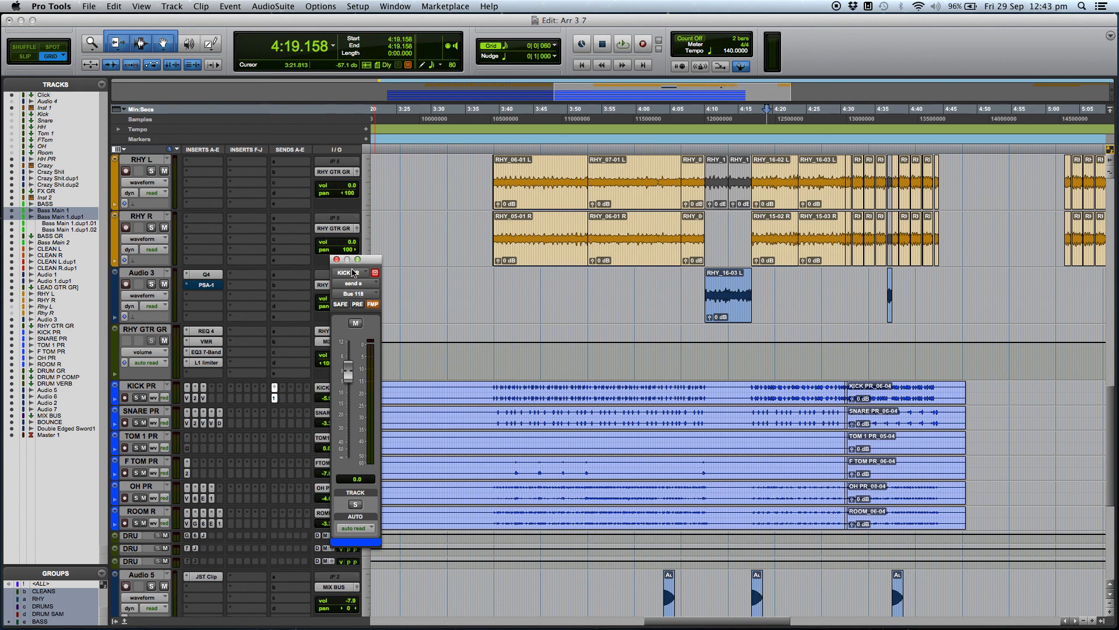
pyautogui.click(336, 259)
# Step: Return to the BASS GR track, check the C1 compressor's Bus 118 key input again and close the plug-in
pyautogui.scroll(-10, 285, 397)
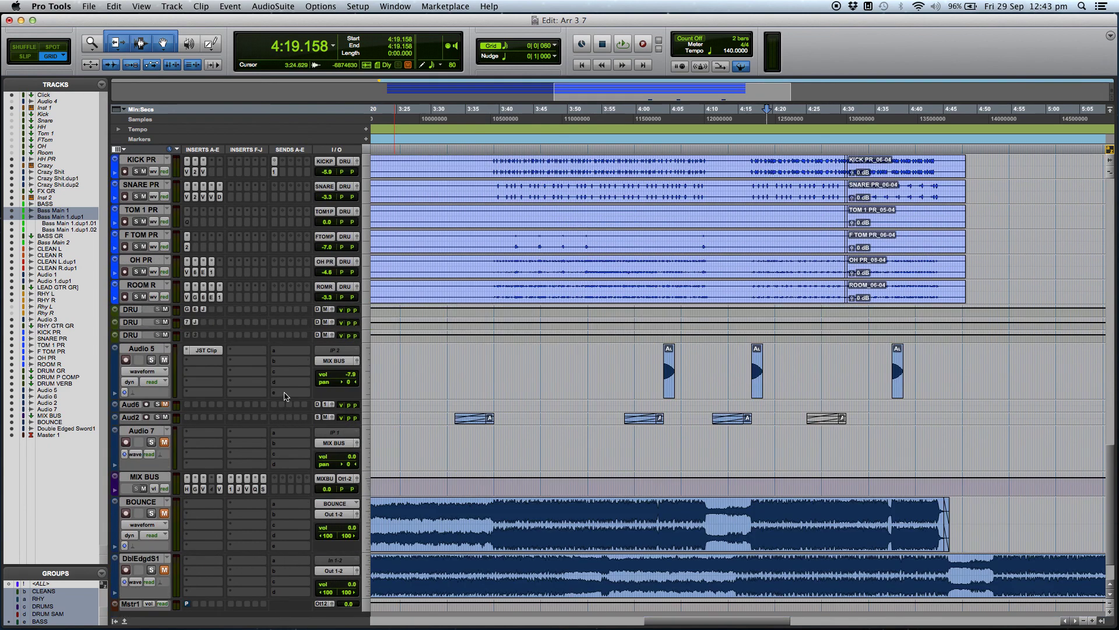
pyautogui.scroll(15, 286, 397)
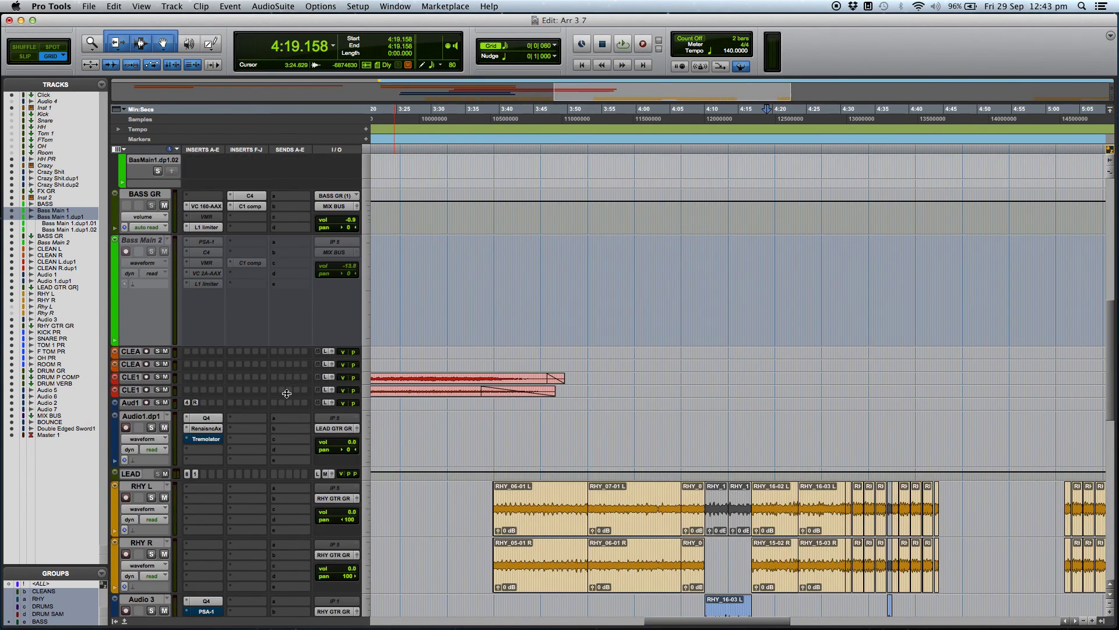
pyautogui.scroll(1, 286, 393)
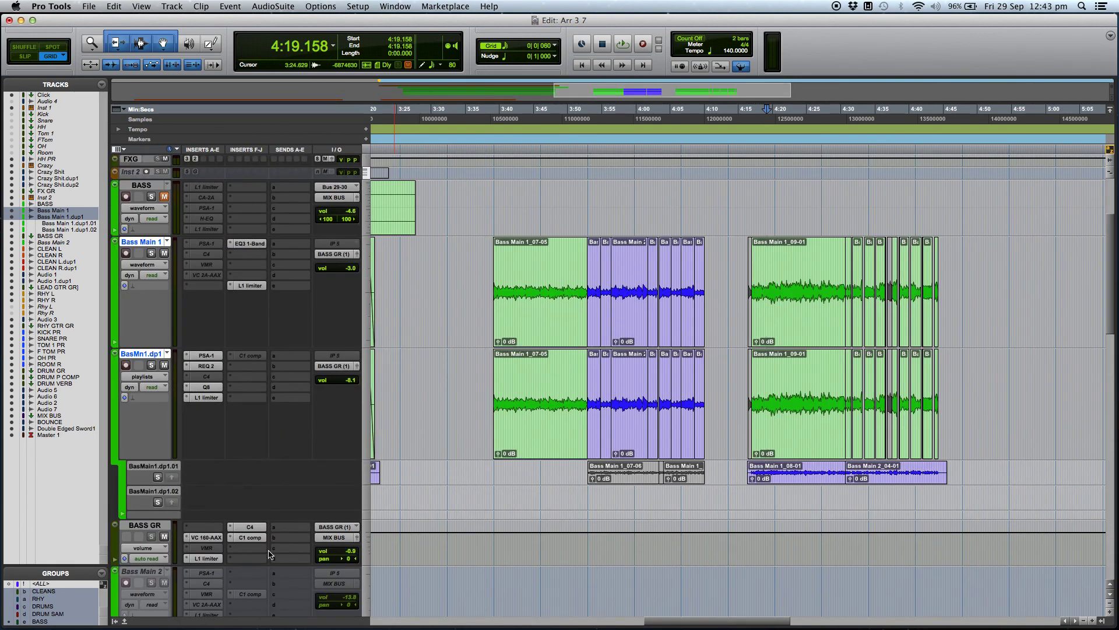
pyautogui.click(251, 537)
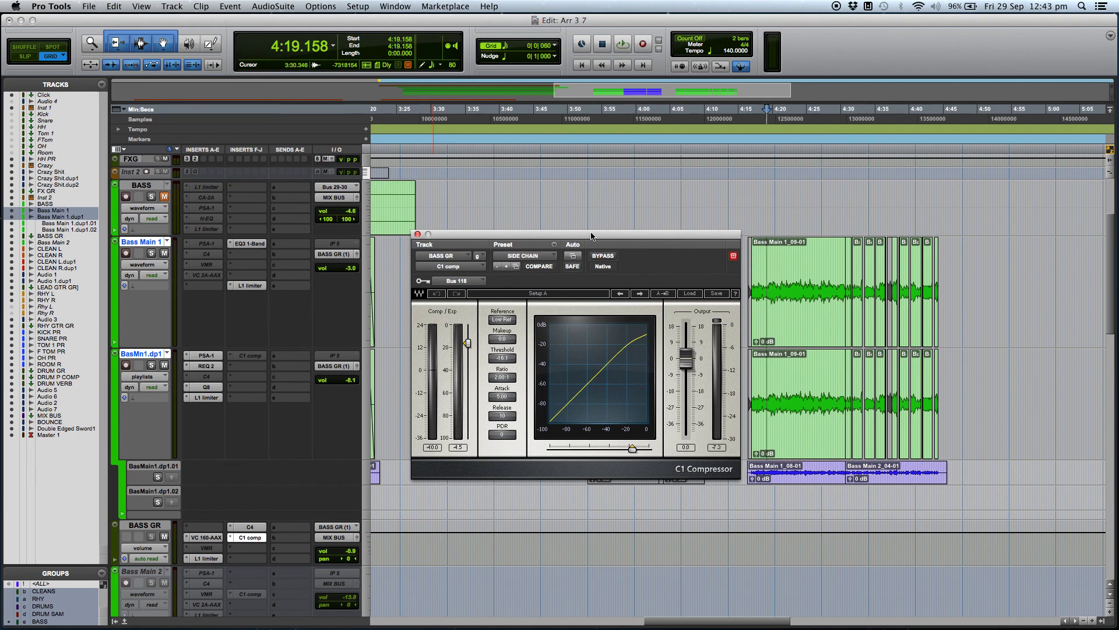
pyautogui.click(418, 233)
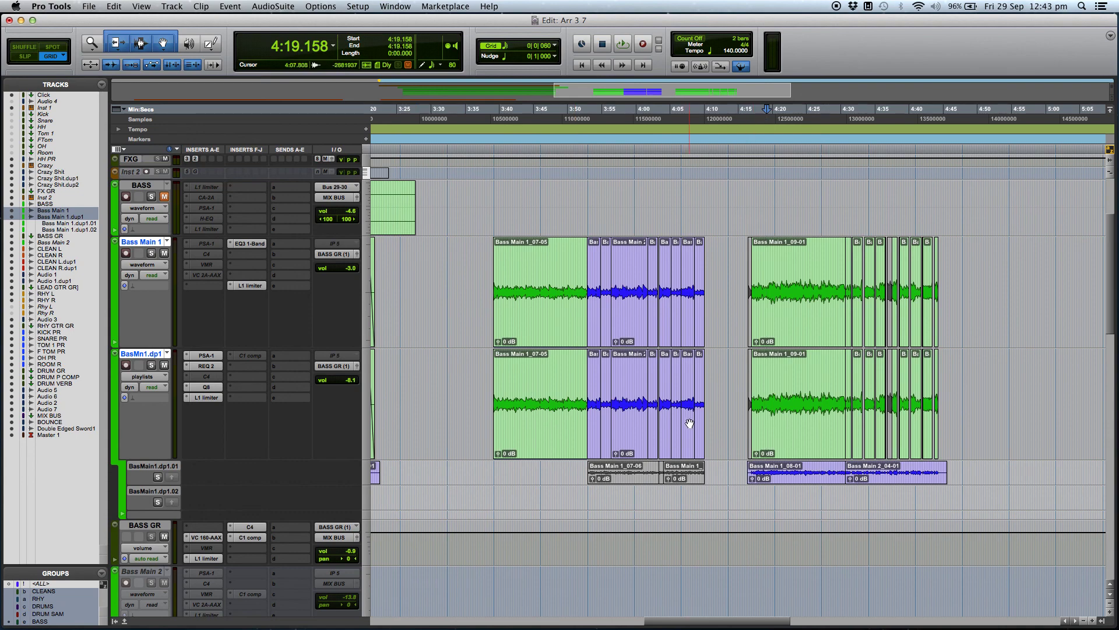
pyautogui.scroll(-1, 686, 421)
pyautogui.scroll(-2, 686, 421)
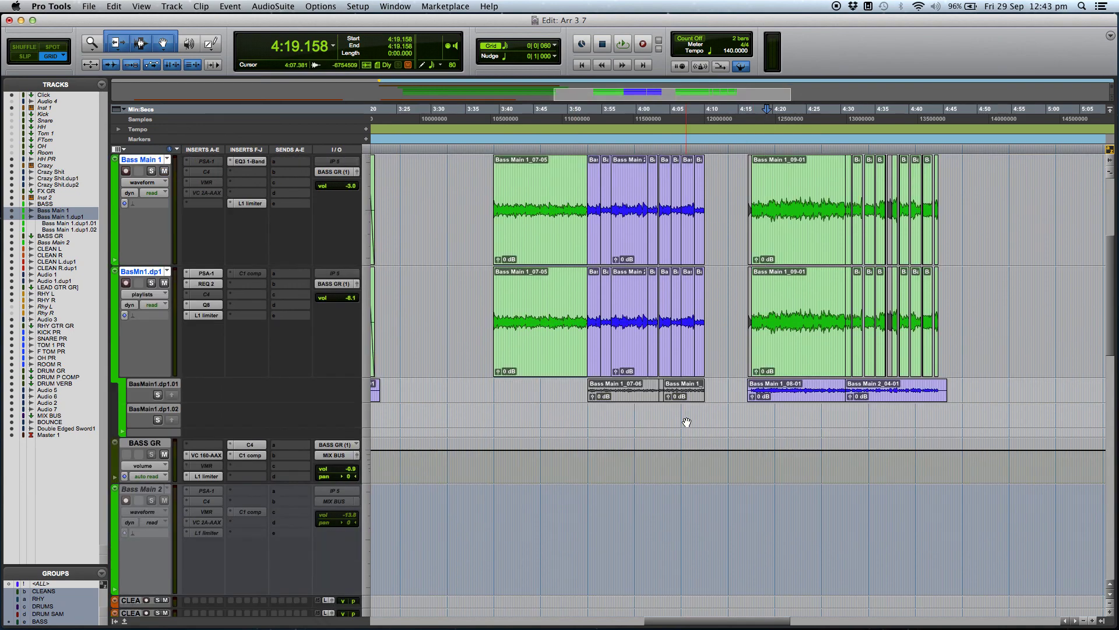